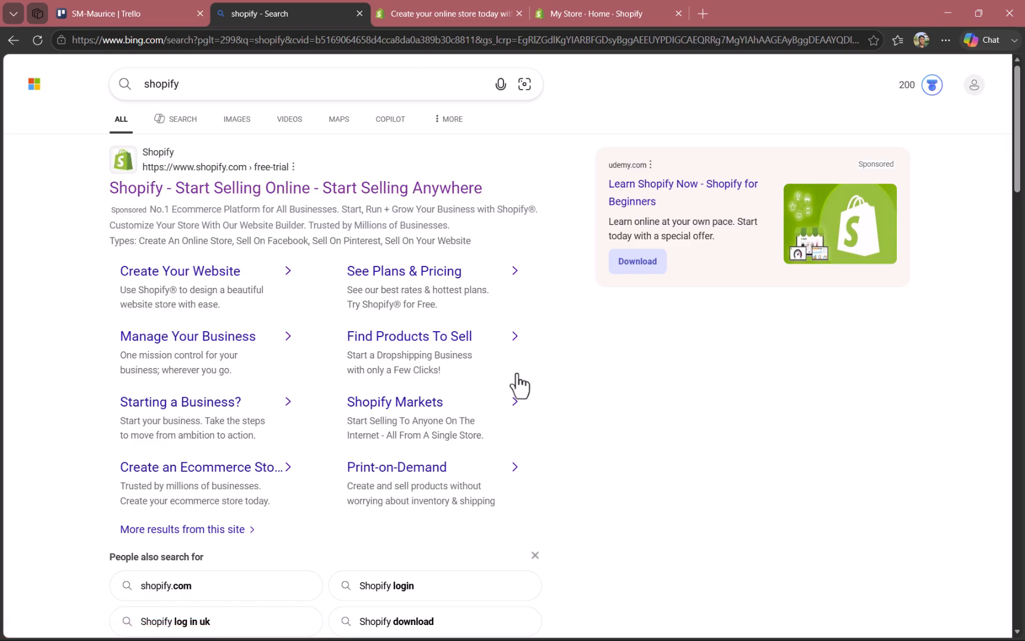
- Go to the My Store admin and open the online store's Horizon theme for editing
{"action": "left_click", "coordinate": [434, 12]}
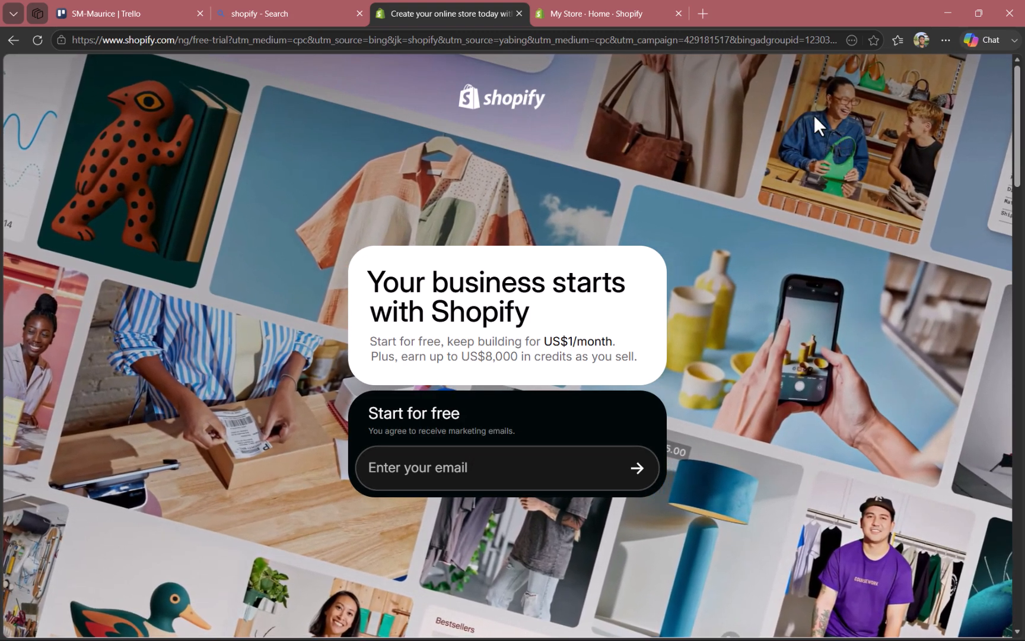
{"action": "left_click", "coordinate": [625, 11]}
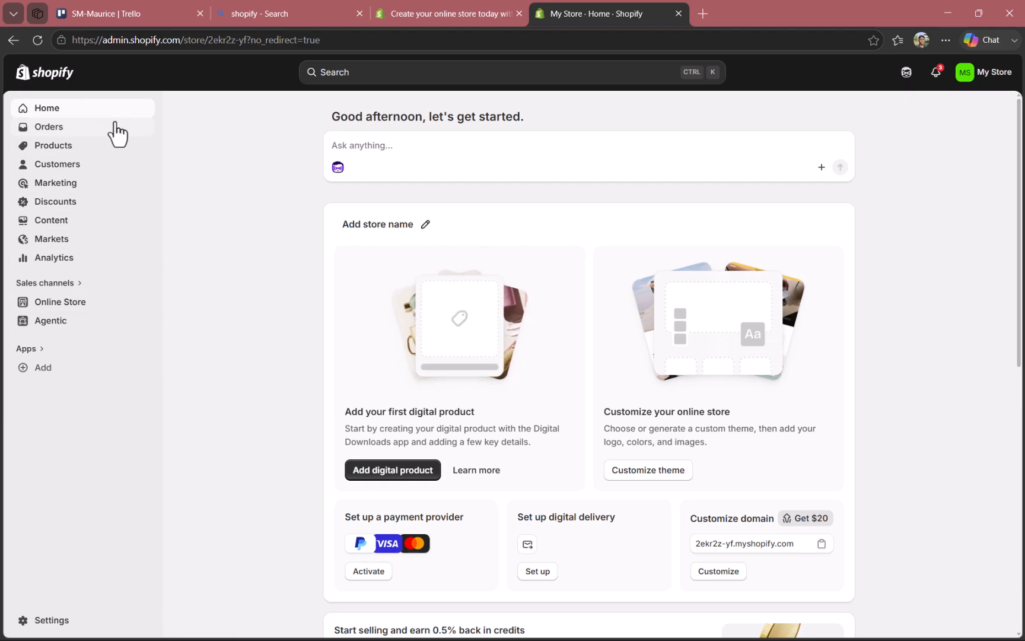
{"action": "left_click", "coordinate": [77, 311]}
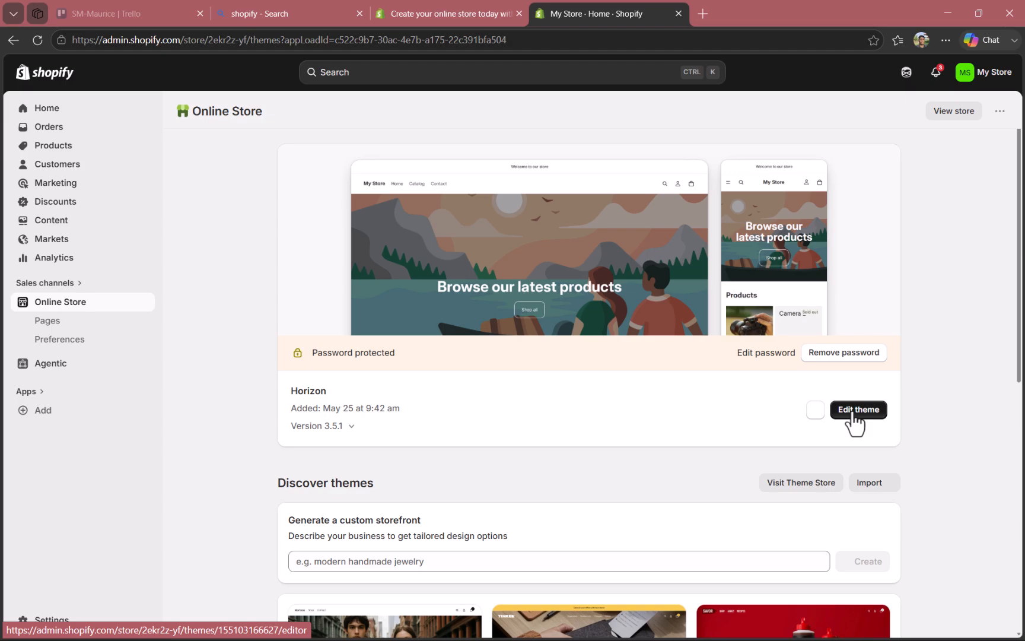
{"action": "left_click", "coordinate": [854, 412]}
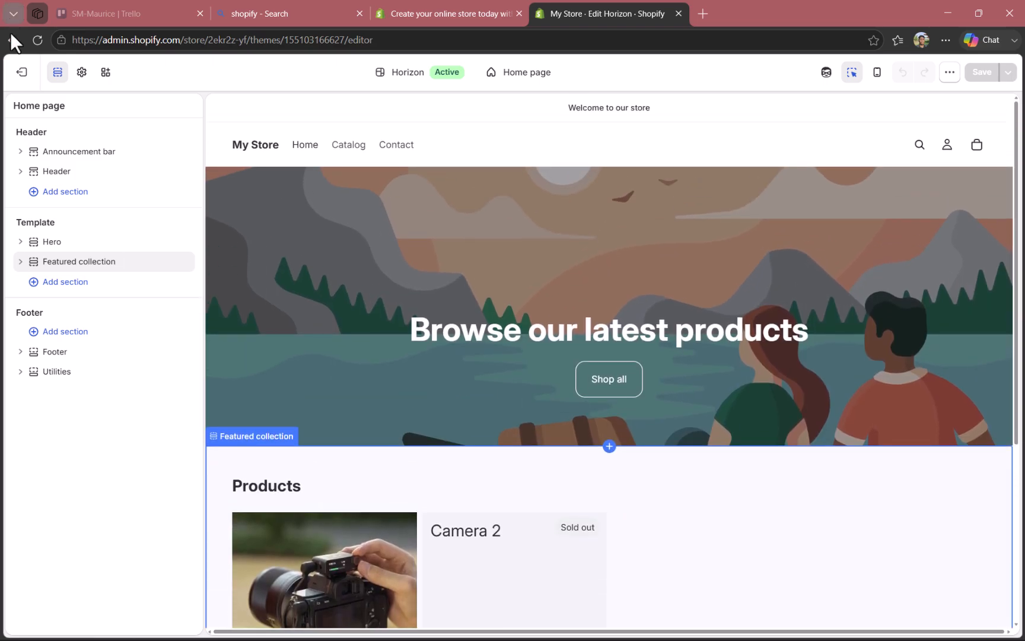
- Leave the theme editor and visit the Shopify Theme Store from the store's themes page
{"action": "left_click", "coordinate": [21, 72]}
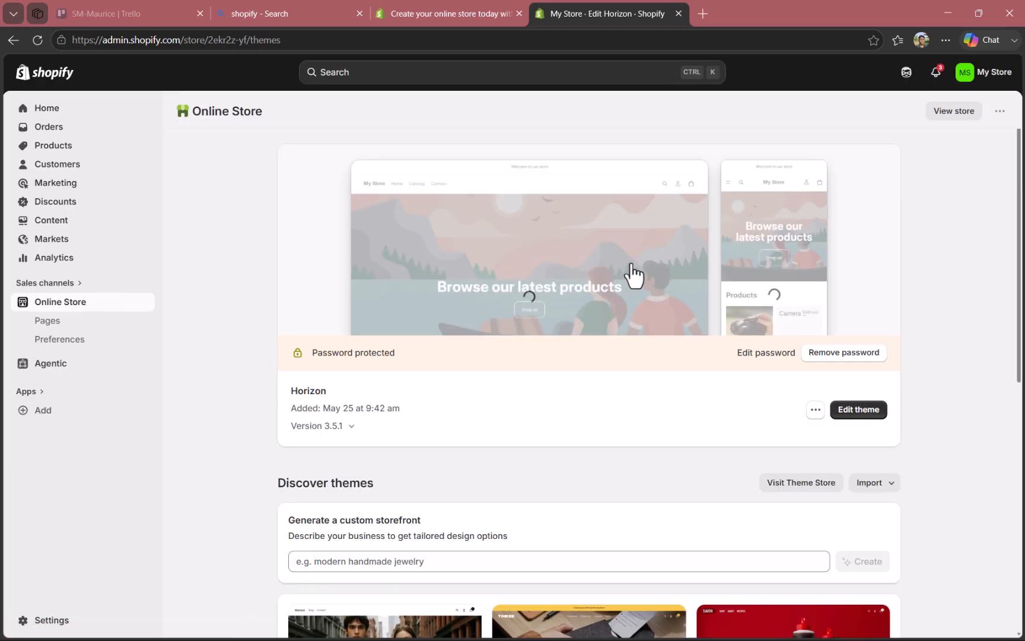
{"action": "scroll", "coordinate": [573, 383], "scroll_direction": "down", "scroll_amount": 5}
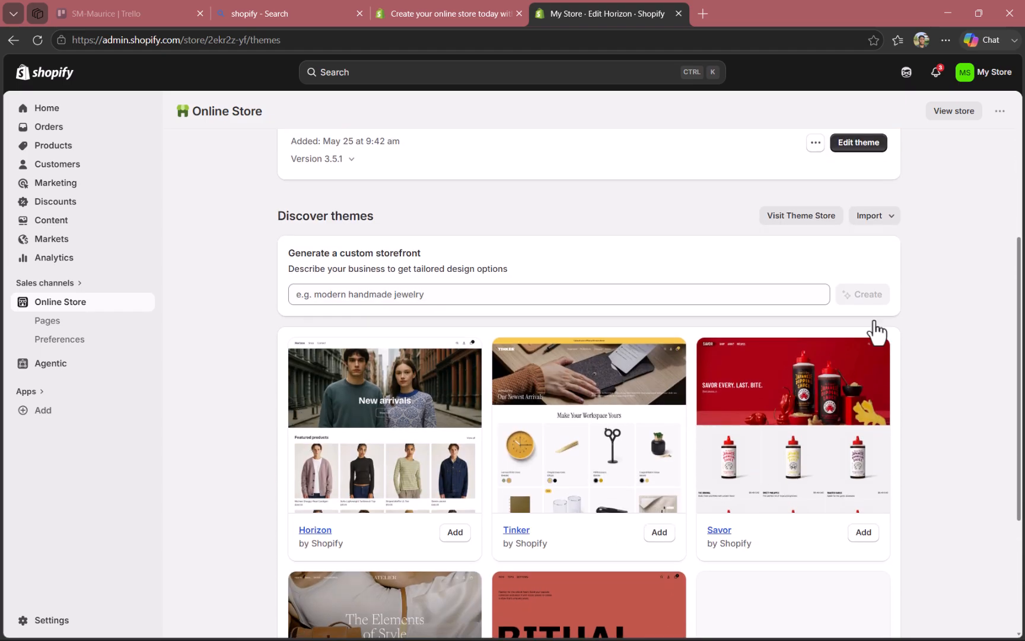
{"action": "left_click", "coordinate": [809, 228]}
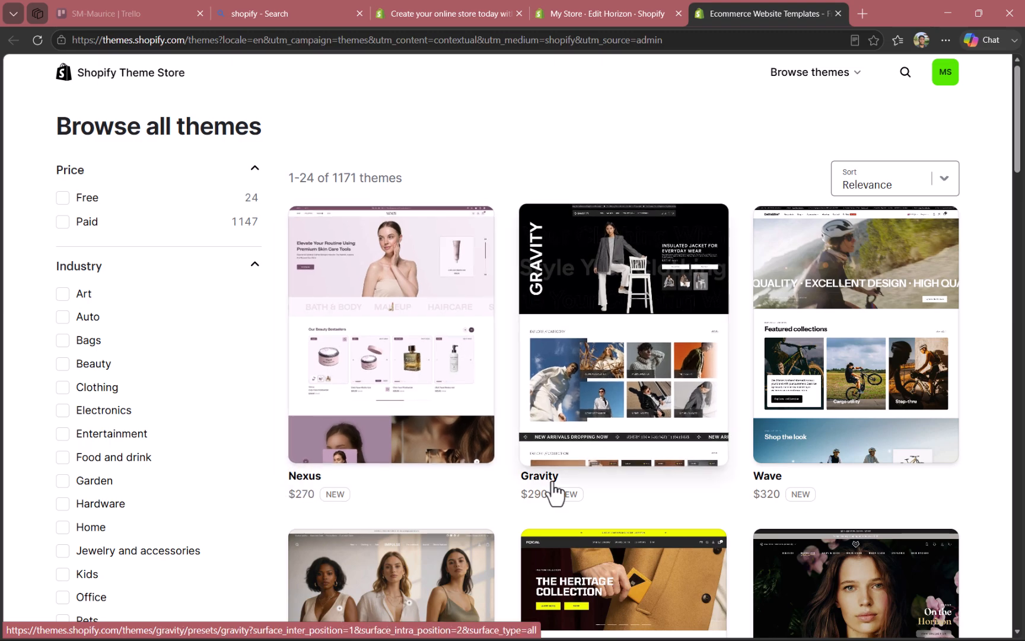
- Look through the themes and filter options, and sort the themes by price from low to high
{"action": "scroll", "coordinate": [555, 491], "scroll_direction": "down", "scroll_amount": 8}
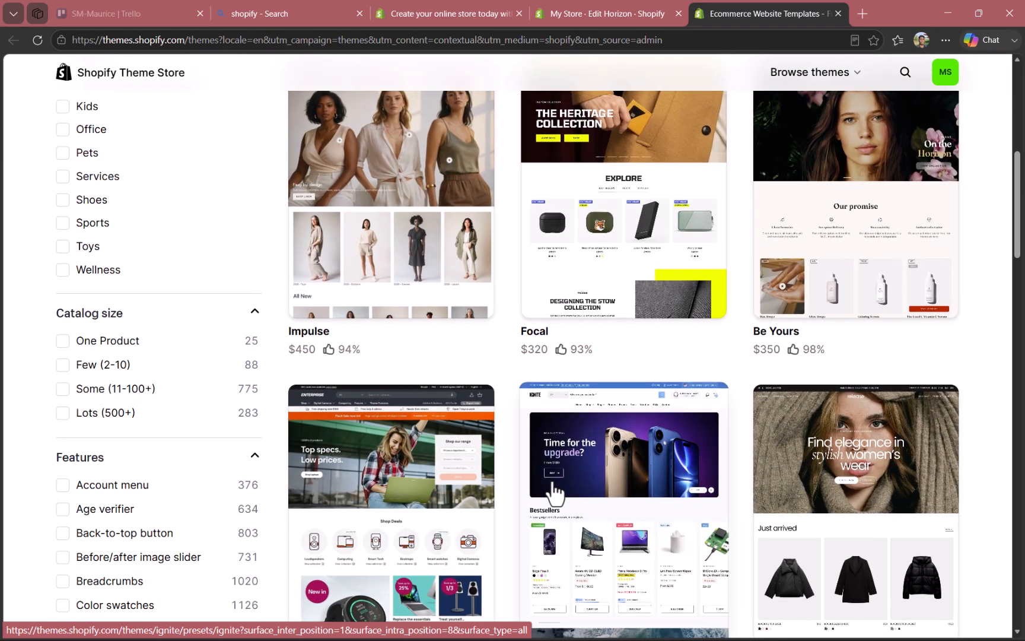
{"action": "scroll", "coordinate": [54, 400], "scroll_direction": "down", "scroll_amount": 5}
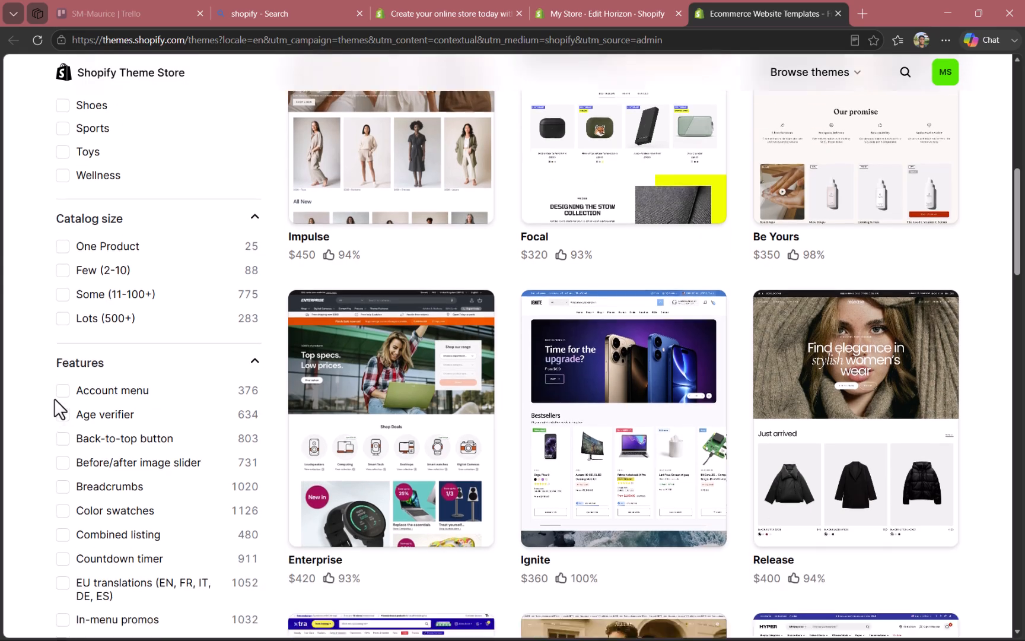
{"action": "scroll", "coordinate": [54, 398], "scroll_direction": "up", "scroll_amount": 15}
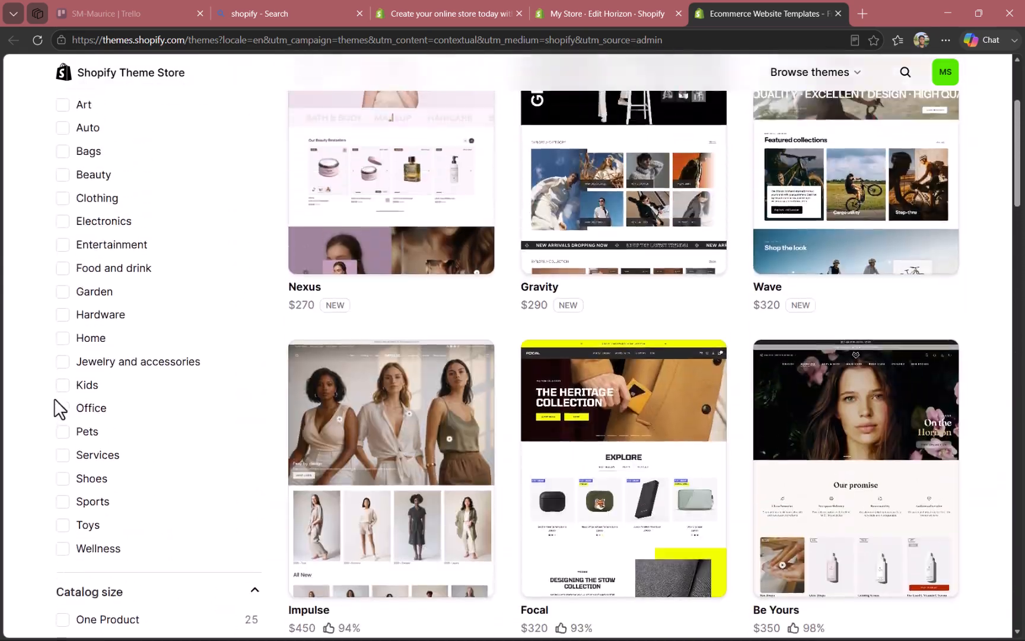
{"action": "scroll", "coordinate": [54, 398], "scroll_direction": "down", "scroll_amount": 1}
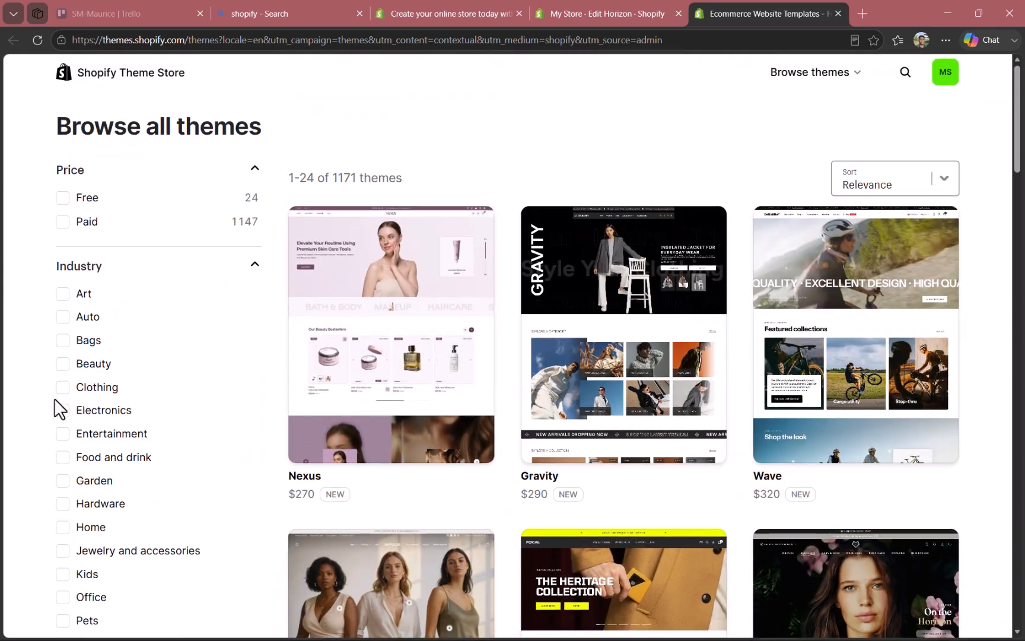
{"action": "left_click", "coordinate": [920, 193]}
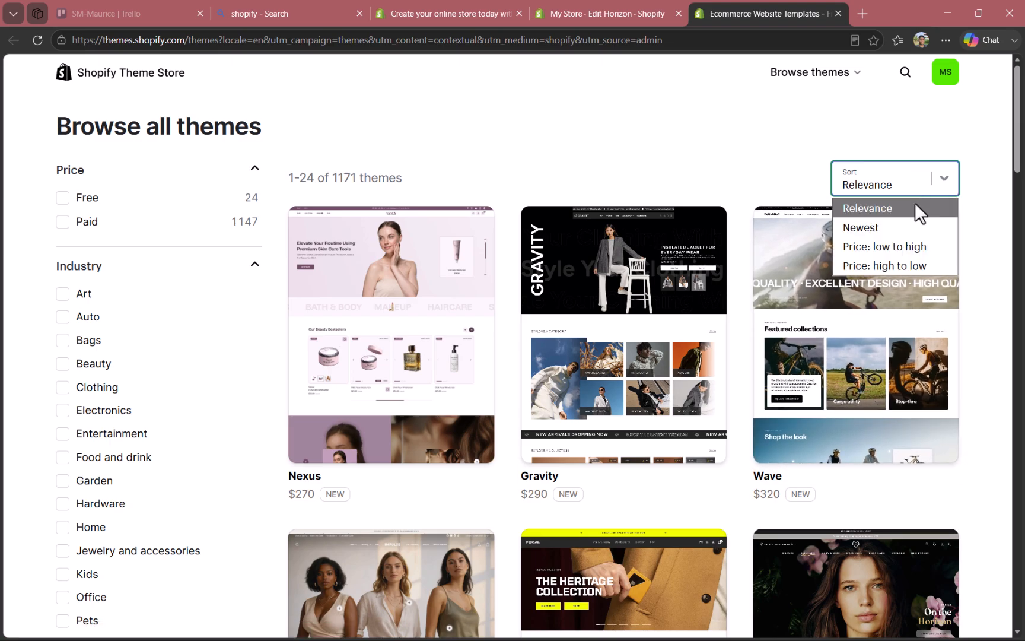
{"action": "left_click", "coordinate": [891, 247]}
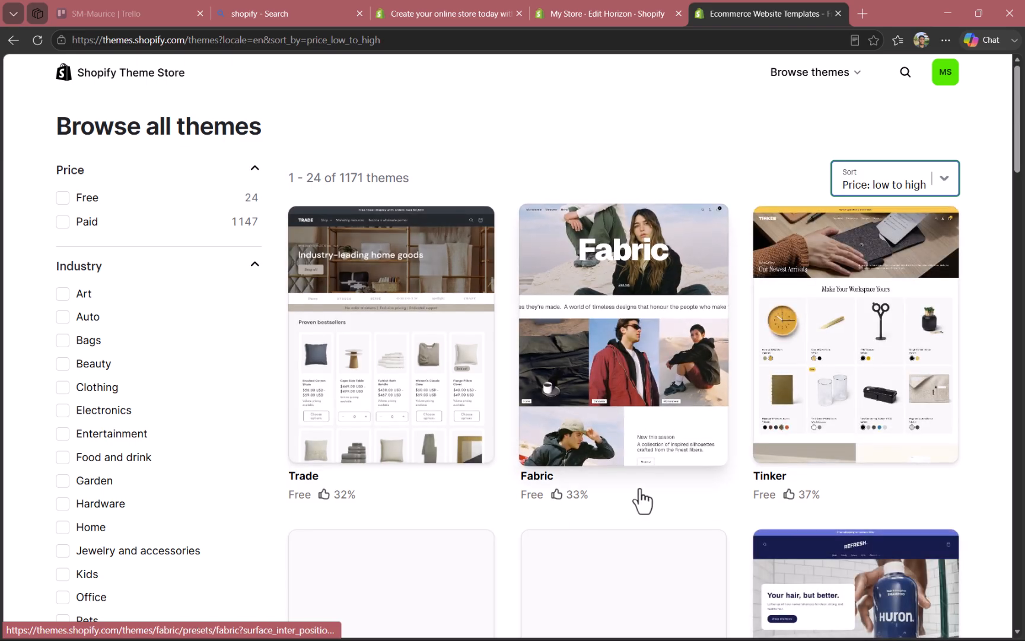
- Open the free Refresh theme from the theme list and add it to the store as a trial
{"action": "scroll", "coordinate": [344, 291], "scroll_direction": "down", "scroll_amount": 6}
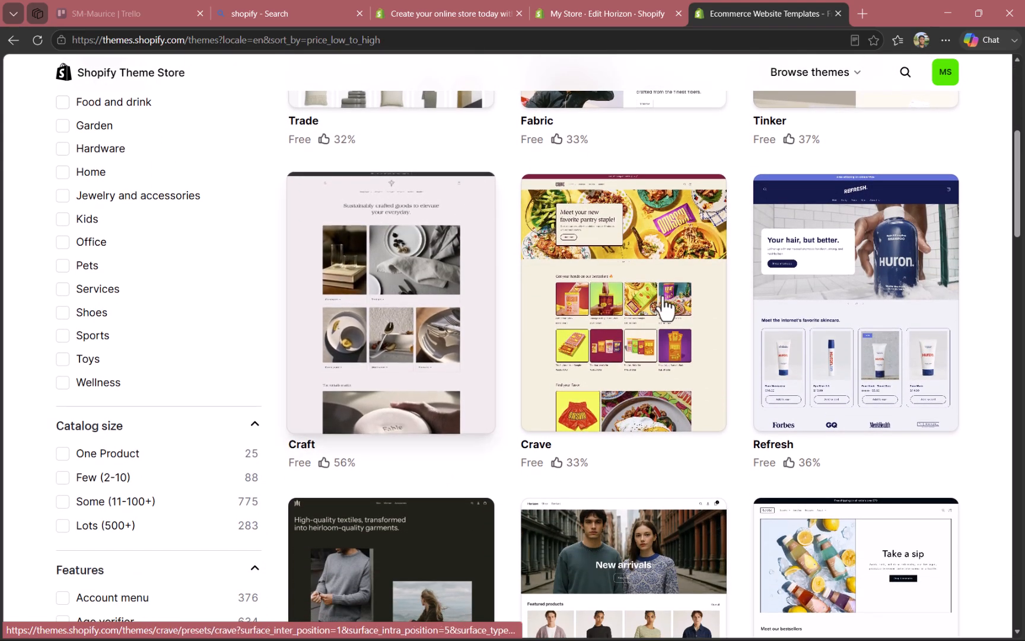
{"action": "left_click", "coordinate": [894, 373]}
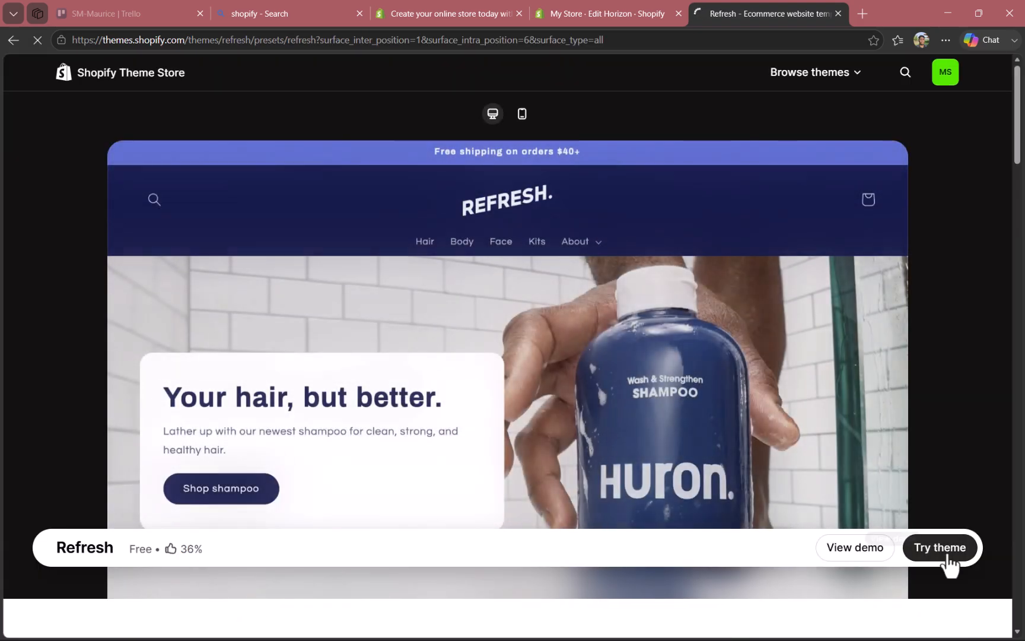
{"action": "left_click", "coordinate": [947, 556]}
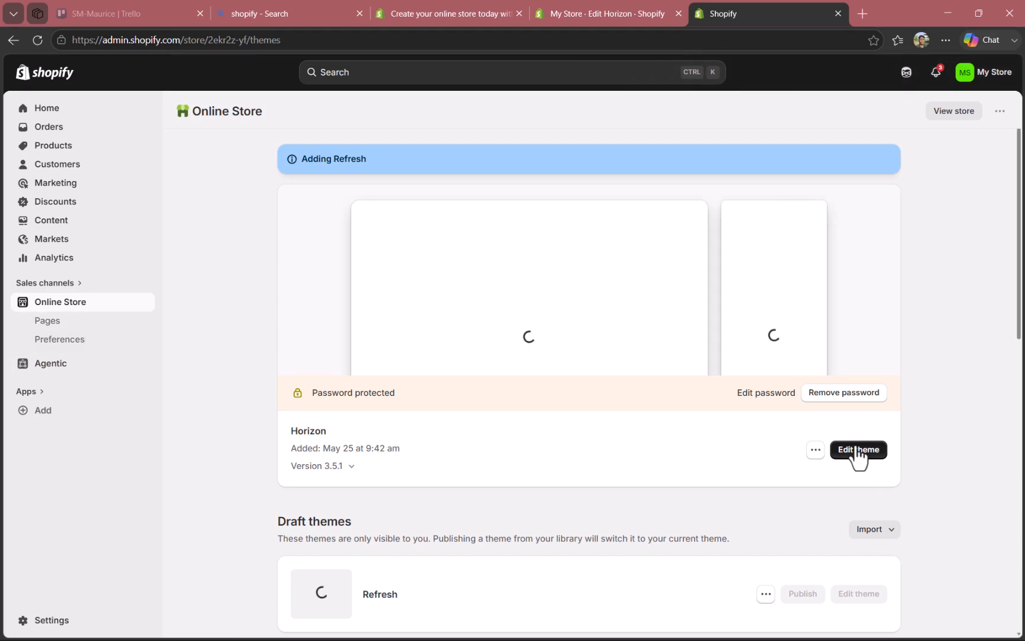
- Open the active Horizon theme for editing and show the settings of the header's Logo block
{"action": "left_click", "coordinate": [858, 492]}
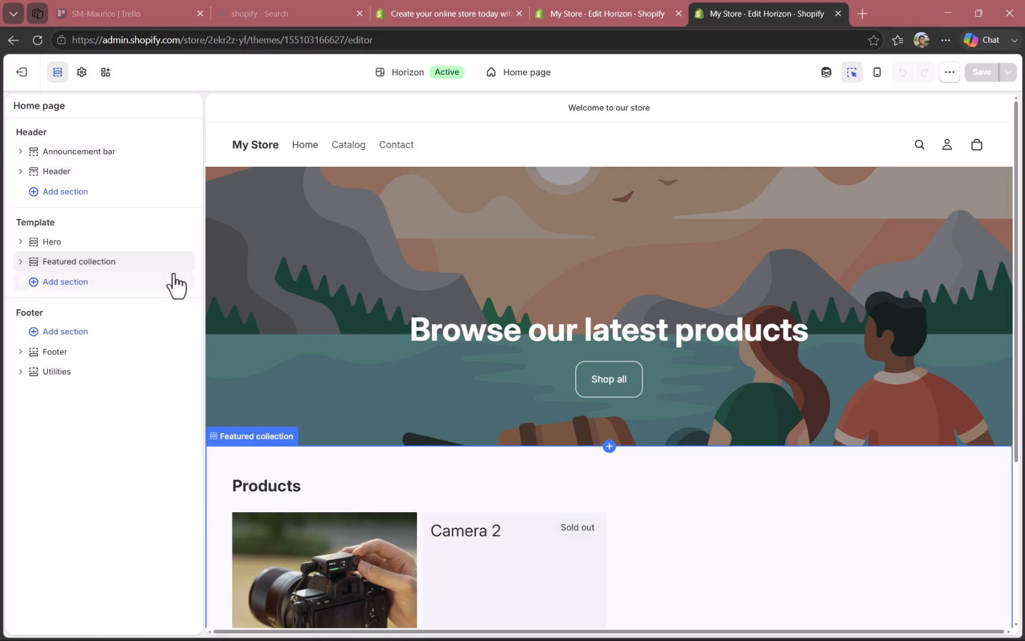
{"action": "left_click", "coordinate": [21, 172]}
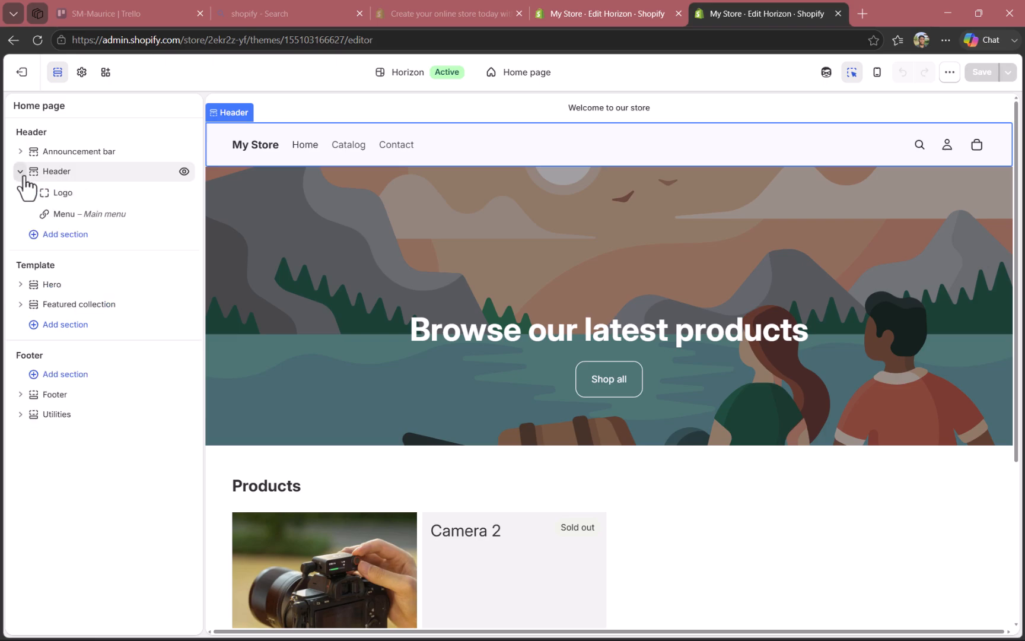
{"action": "left_click", "coordinate": [67, 197]}
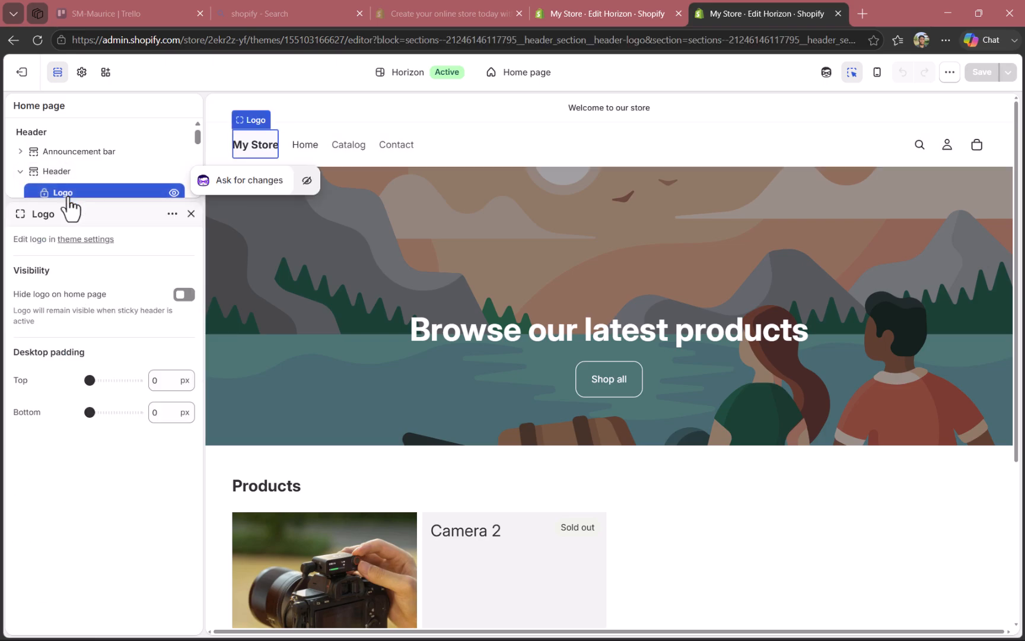
- Hide the header logo and show it again, and set its top desktop padding to 43 px
{"action": "left_click", "coordinate": [174, 194]}
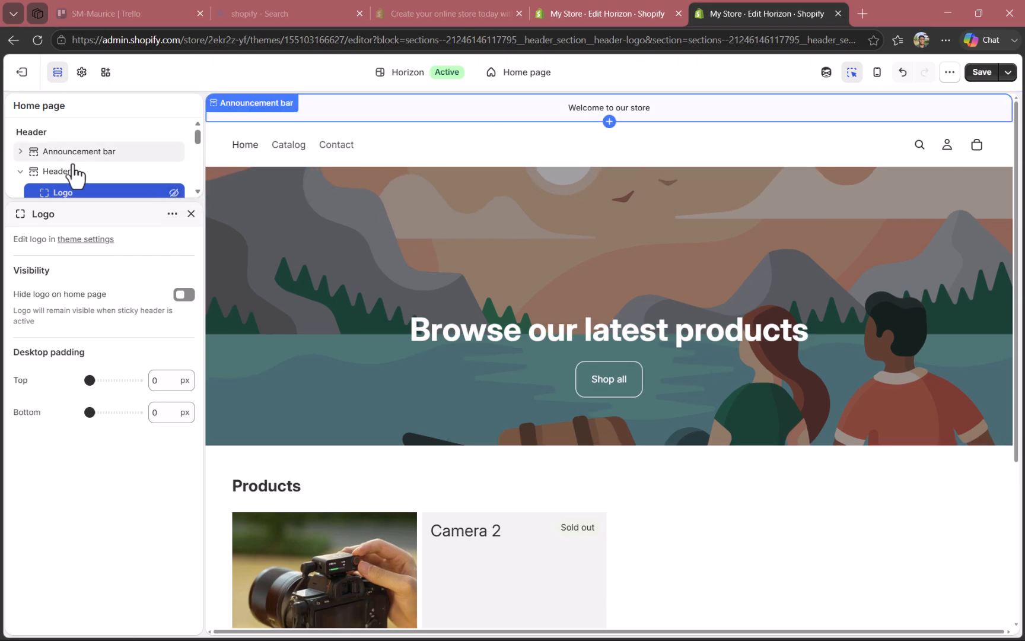
{"action": "left_click", "coordinate": [174, 194]}
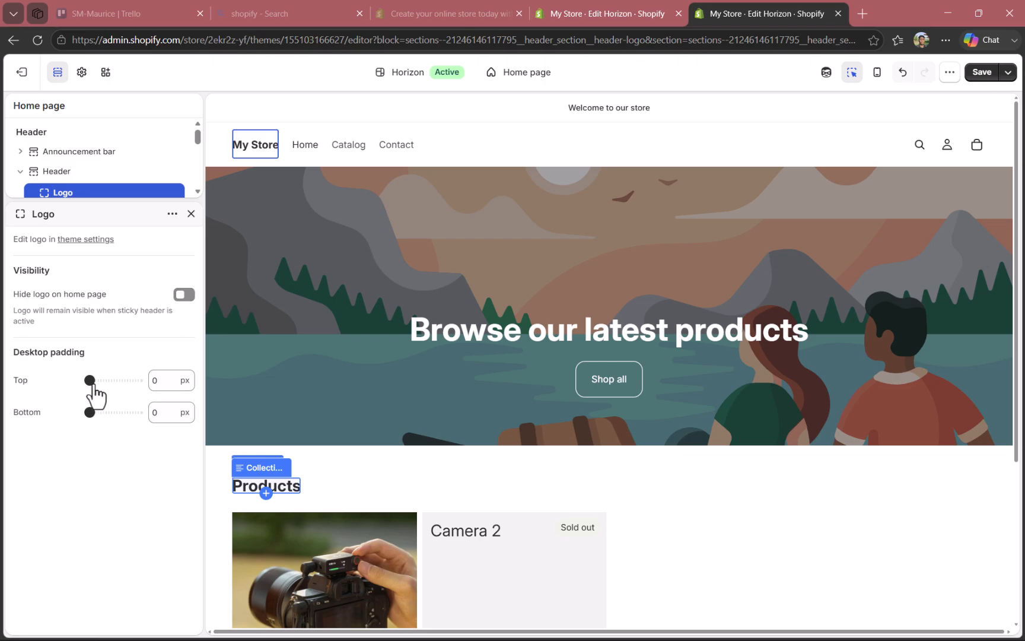
{"action": "left_click_drag", "start_coordinate": [92, 380], "coordinate": [106, 378]}
{"action": "left_click_drag", "start_coordinate": [133, 380], "coordinate": [110, 381]}
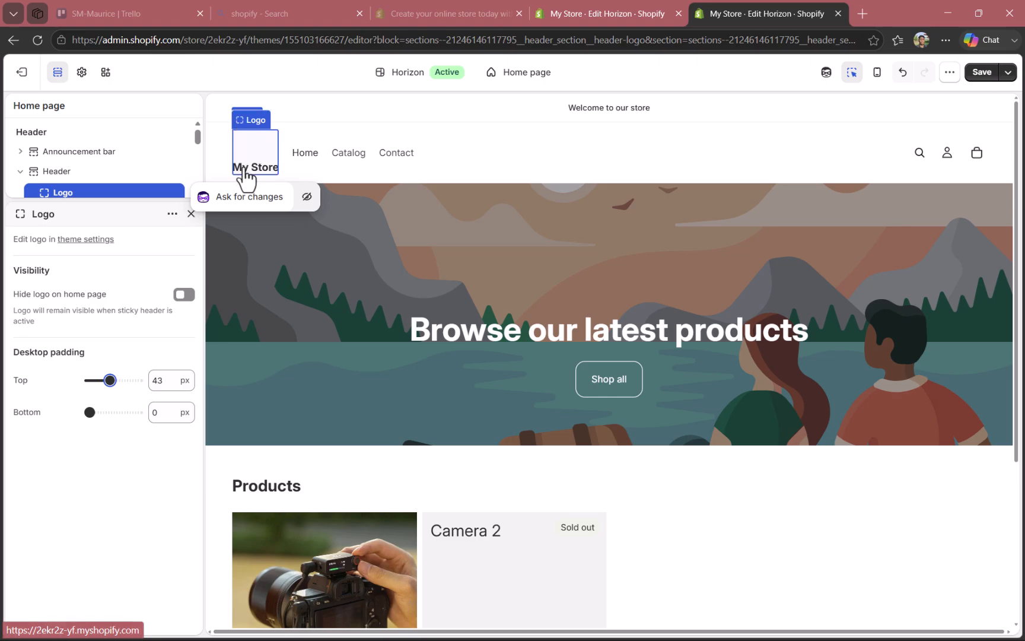
- Set the existing camera JPG as the default logo in the theme settings and look over the remaining setting categories
{"action": "left_click", "coordinate": [92, 240]}
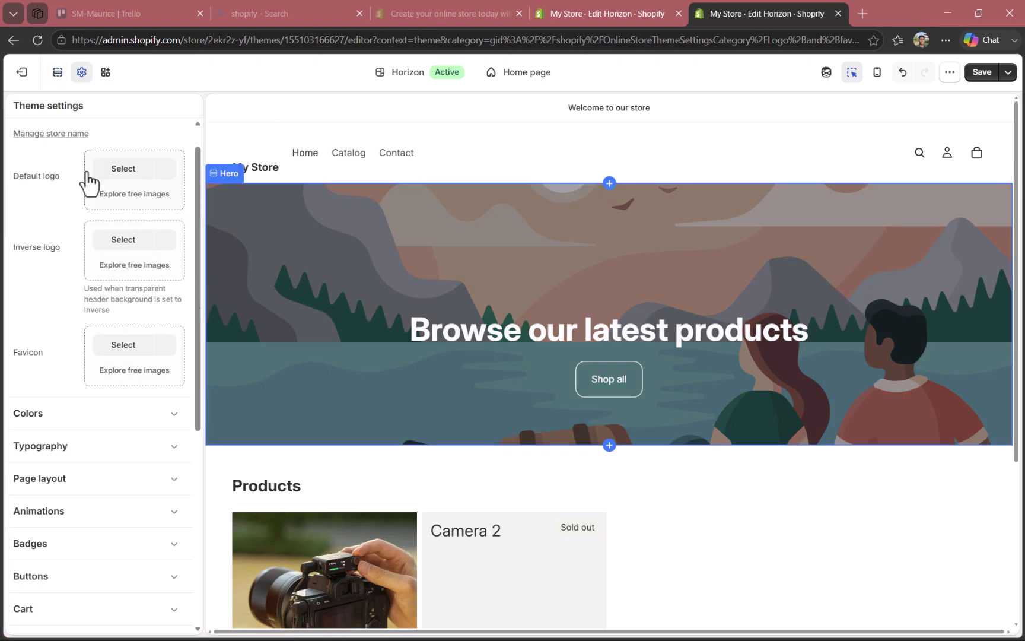
{"action": "left_click", "coordinate": [135, 172]}
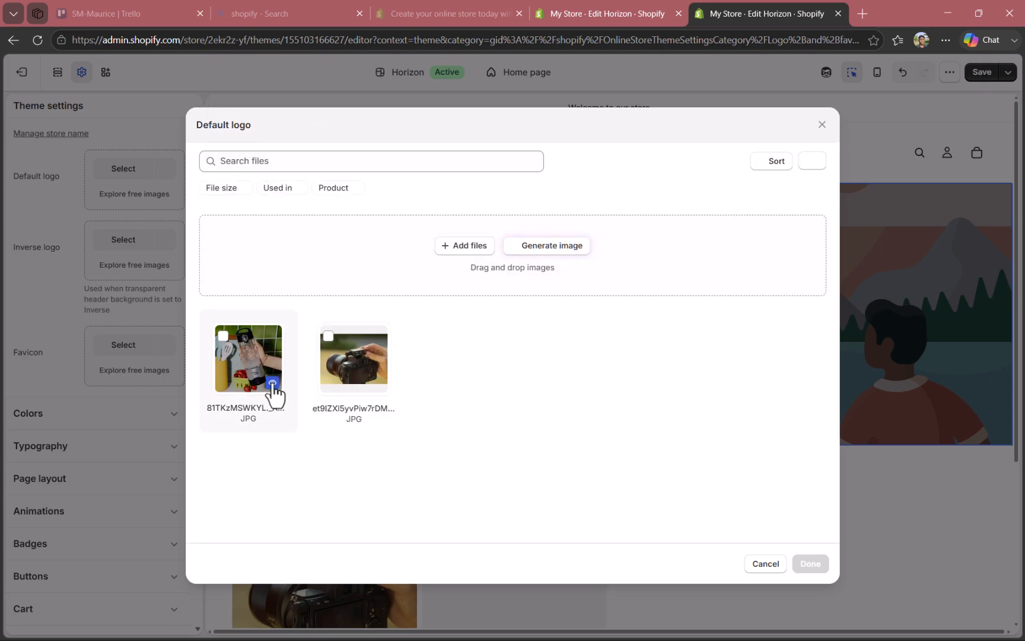
{"action": "left_click", "coordinate": [344, 357]}
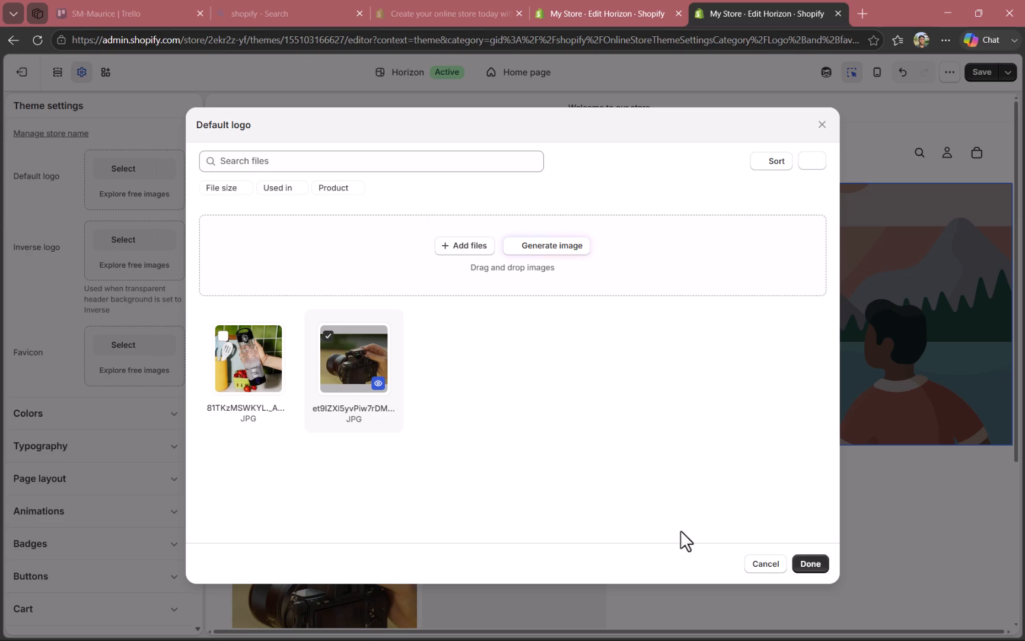
{"action": "left_click", "coordinate": [812, 564]}
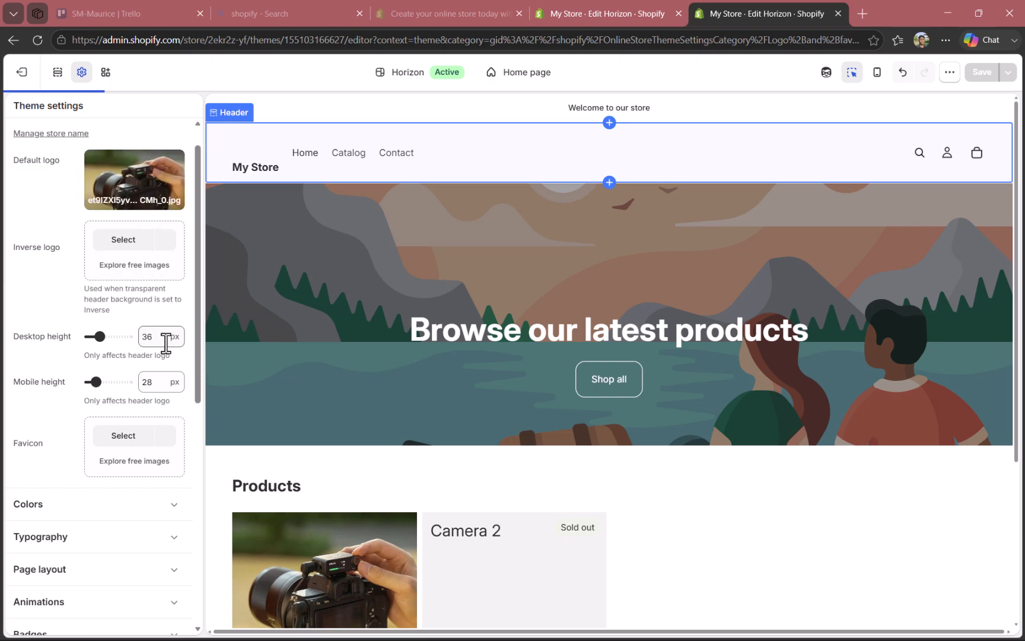
{"action": "left_click_drag", "start_coordinate": [198, 313], "coordinate": [191, 529]}
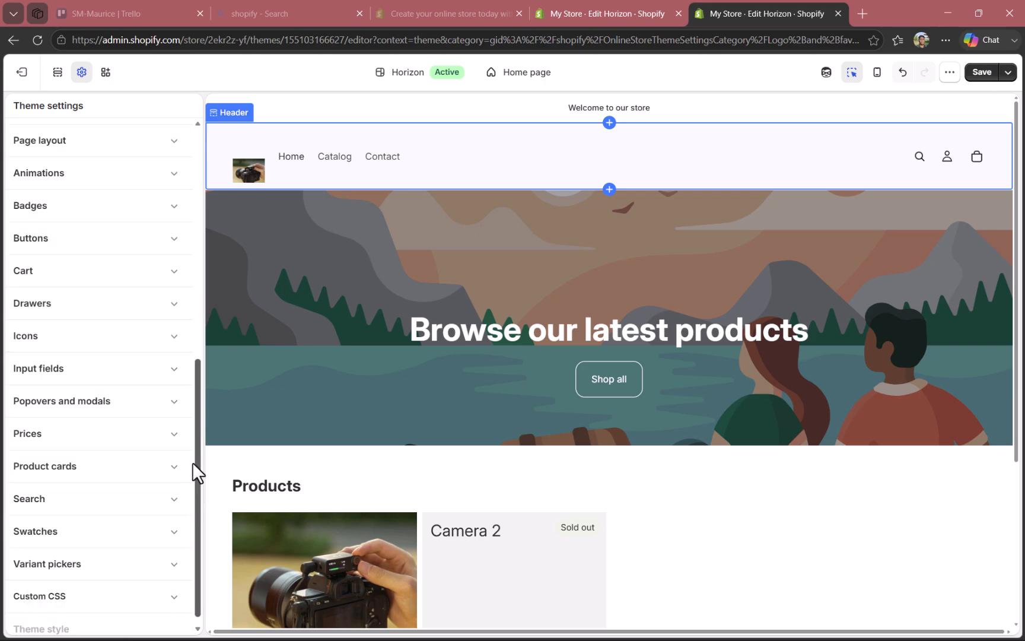
{"action": "left_click_drag", "start_coordinate": [196, 459], "coordinate": [191, 6]}
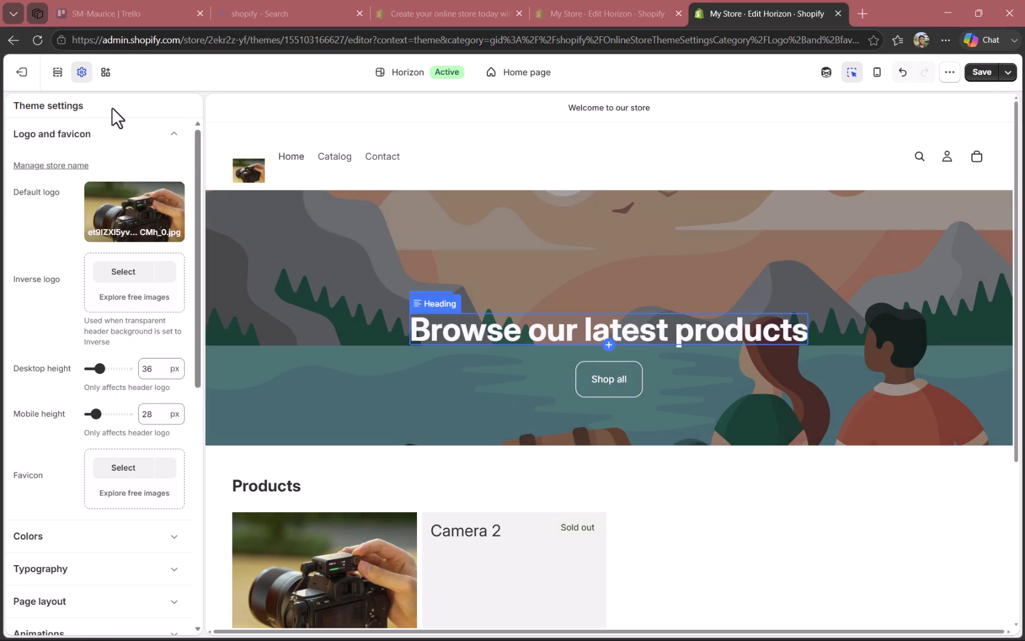
- Ask the Sidekick assistant: "Rebrand my website by making the color green, aim for natural and attractive tones"
{"action": "left_click", "coordinate": [826, 74]}
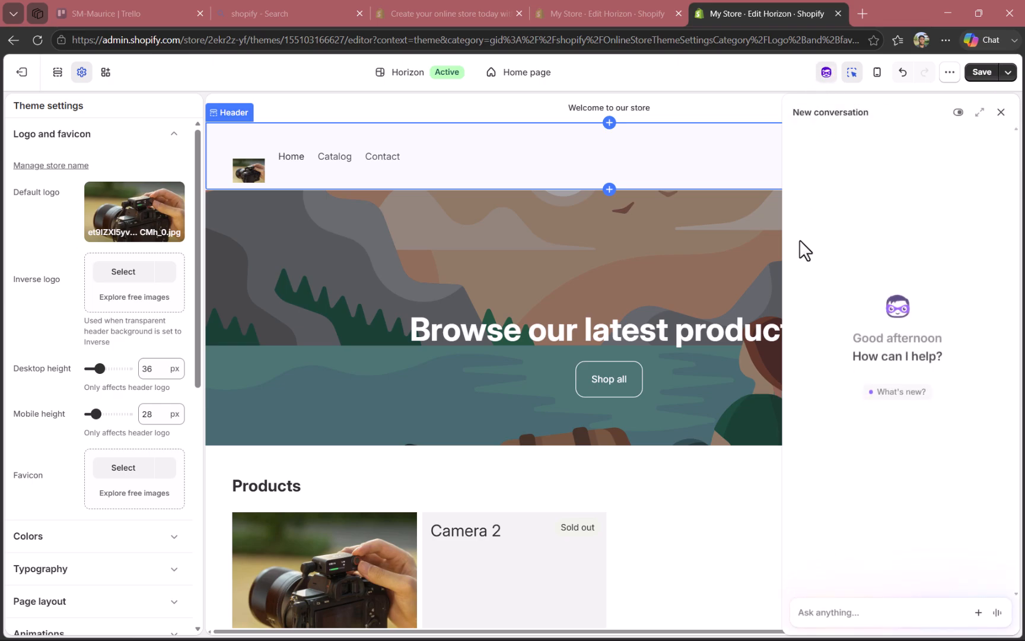
{"action": "left_click", "coordinate": [825, 613]}
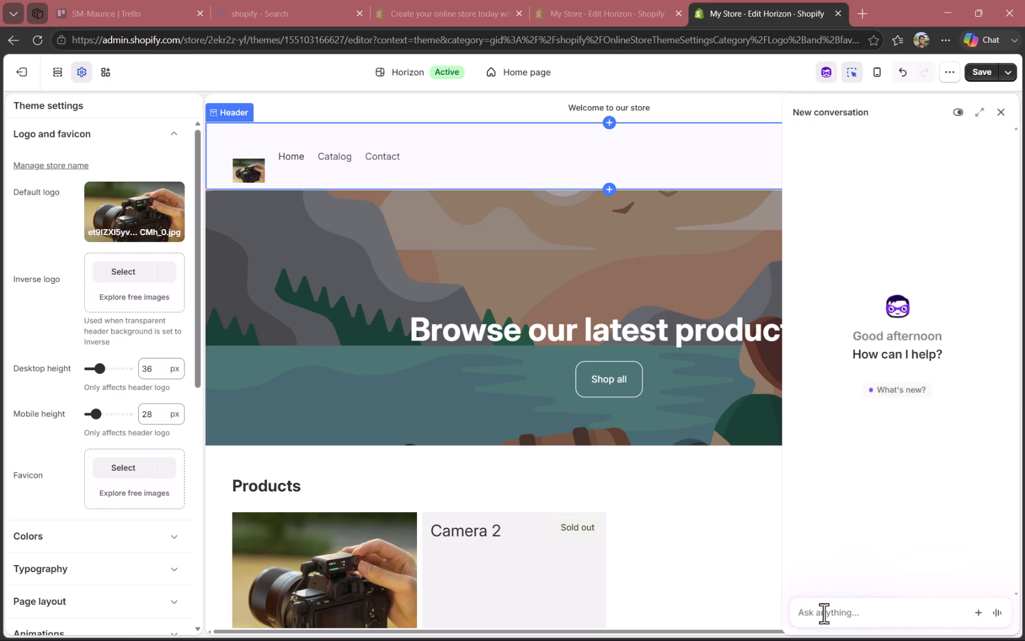
{"action": "type", "text": "Rebrand my website by making the color green, aim for natural and attractive tones"}
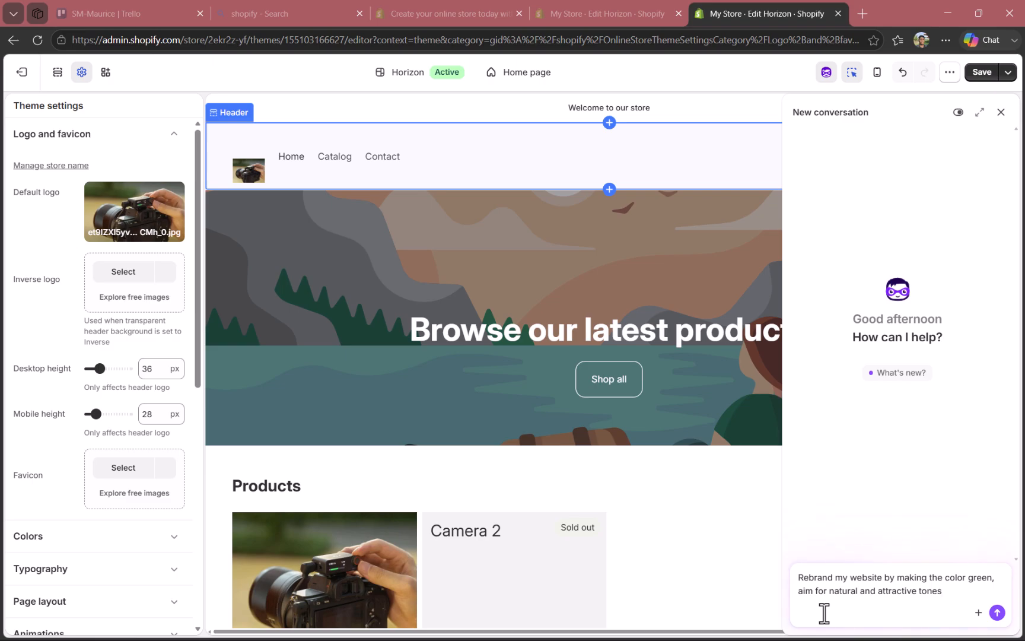
{"action": "key", "text": "Return"}
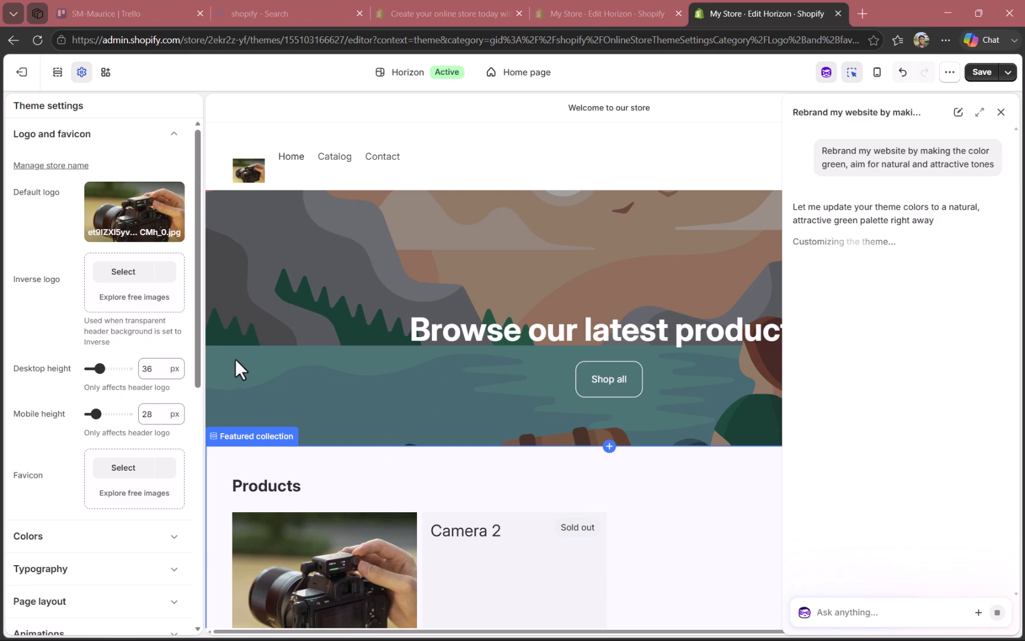
{"action": "scroll", "coordinate": [238, 366], "scroll_direction": "down", "scroll_amount": 4}
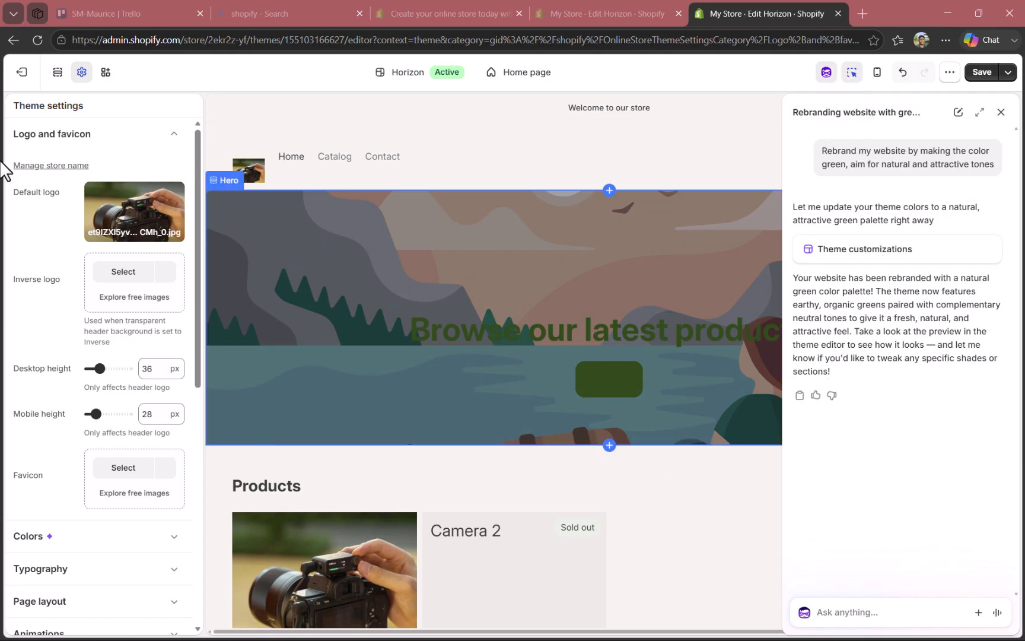
- Leave the theme editor and discard all unsaved theme changes
{"action": "left_click", "coordinate": [27, 77]}
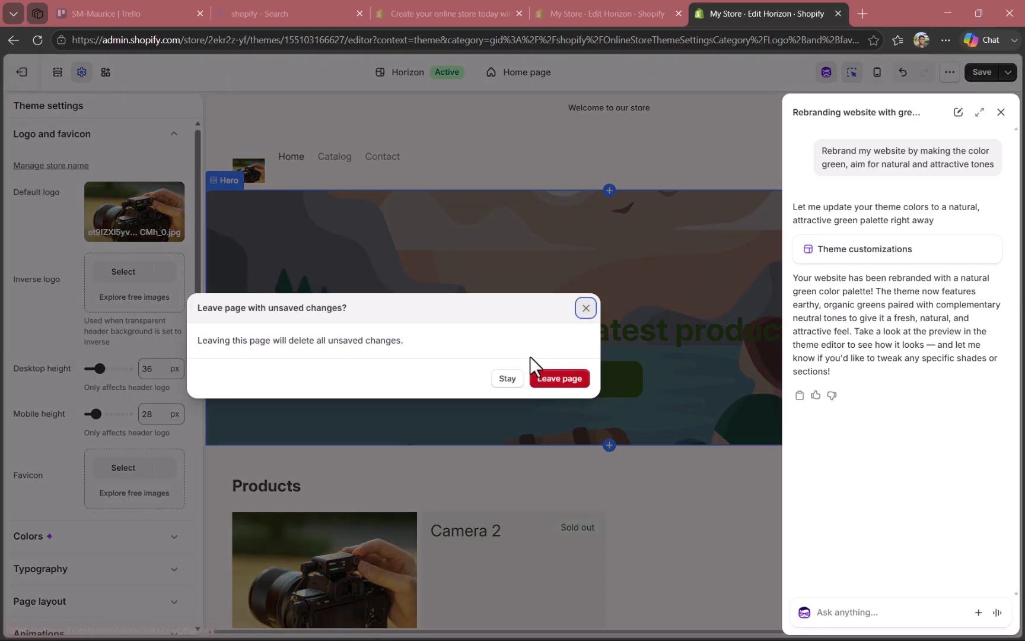
{"action": "left_click", "coordinate": [557, 381]}
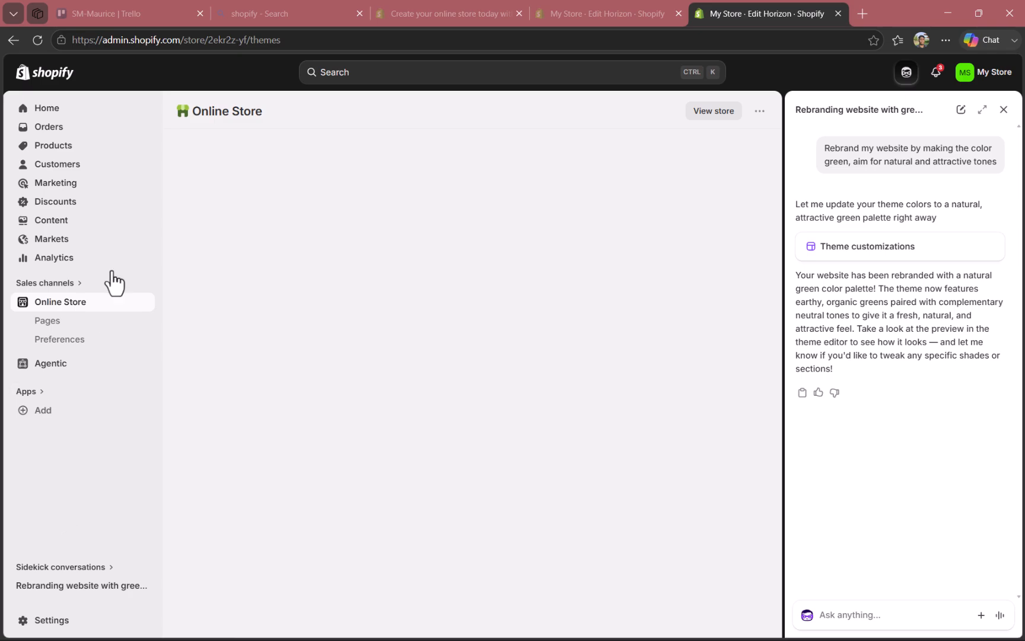
- Start a new product from the store's product list and close the Sidekick conversation
{"action": "left_click", "coordinate": [54, 148]}
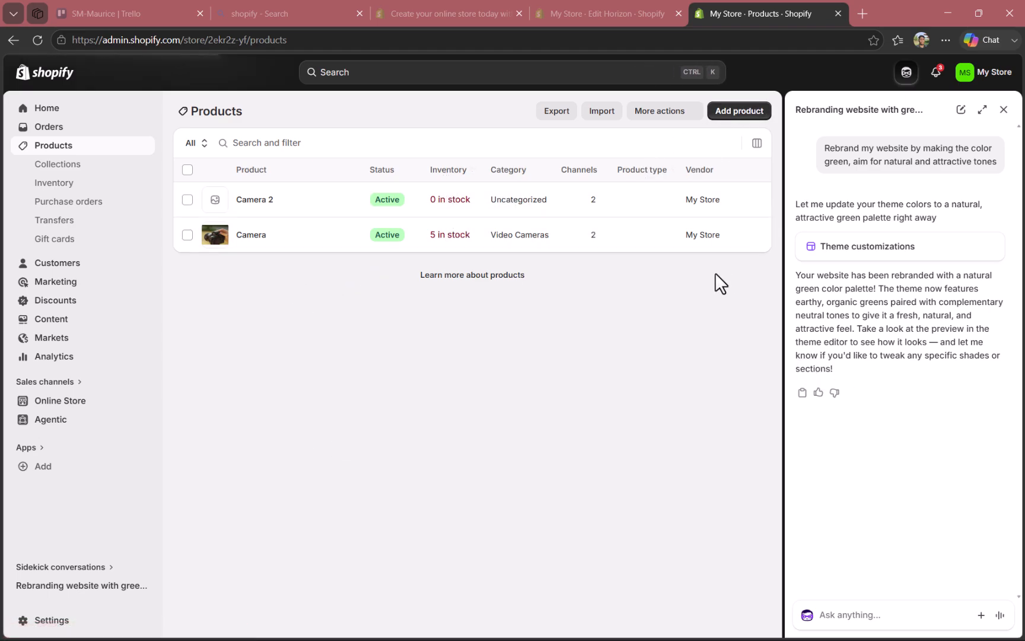
{"action": "left_click", "coordinate": [738, 112]}
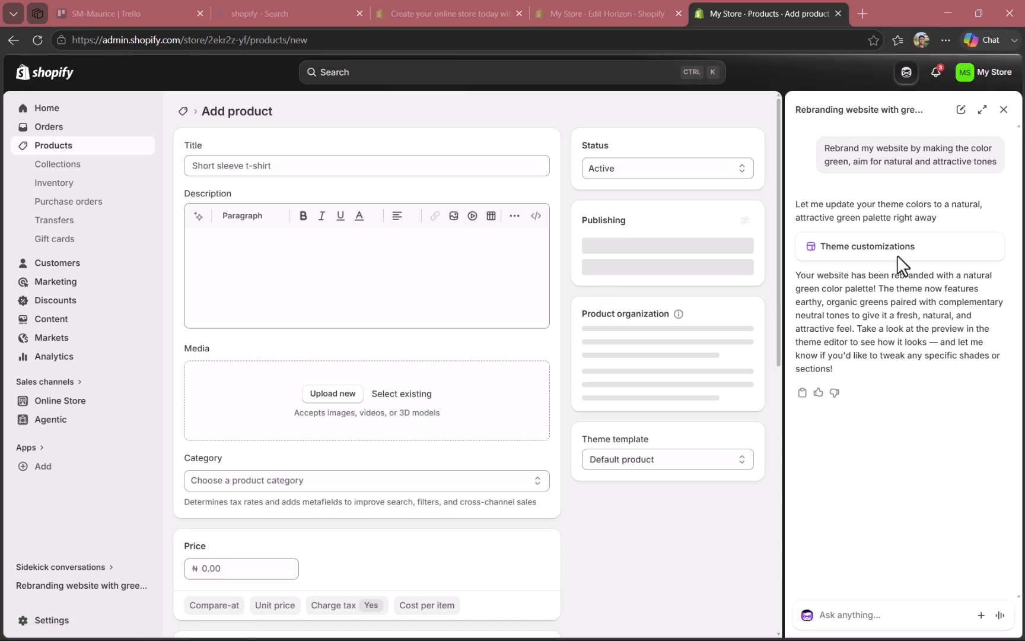
{"action": "left_click", "coordinate": [1004, 110]}
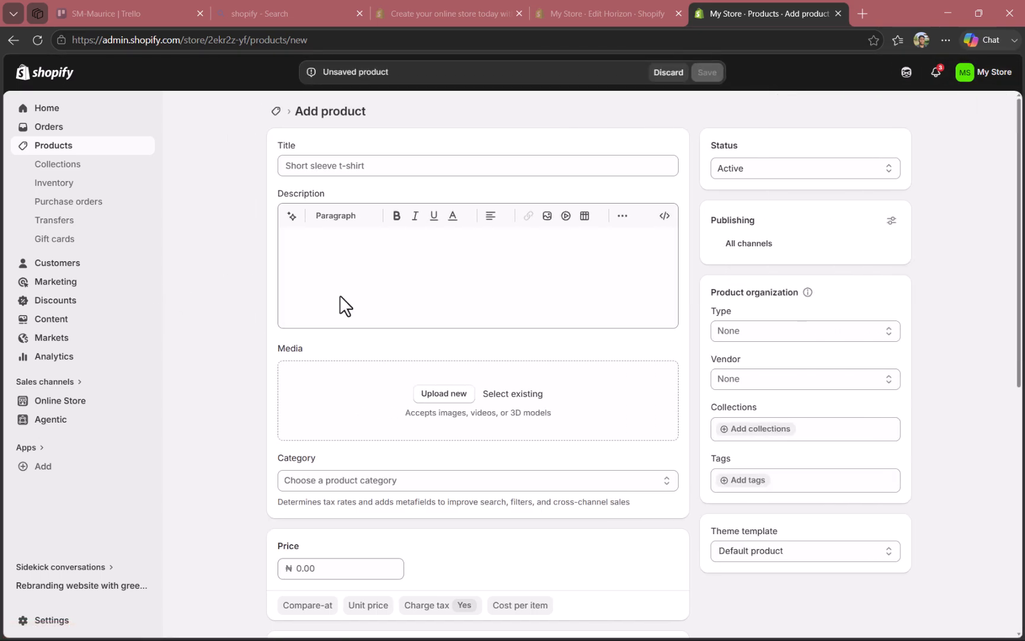
- Look over the new product form from title, description and media through category, price, inventory, shipping, variants and search engine listing
{"action": "left_click", "coordinate": [345, 165]}
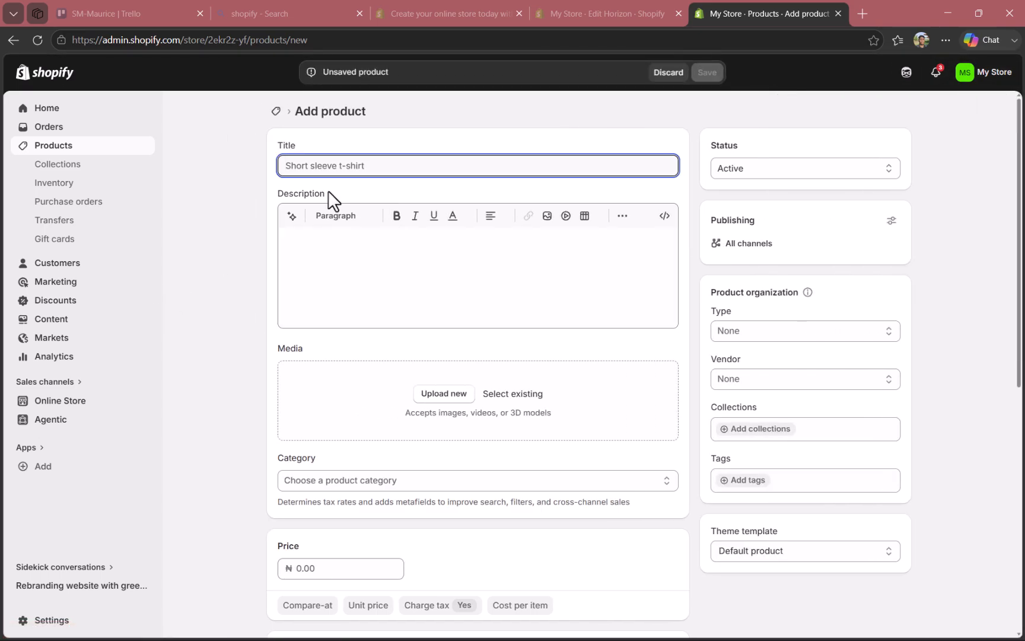
{"action": "left_click", "coordinate": [383, 270]}
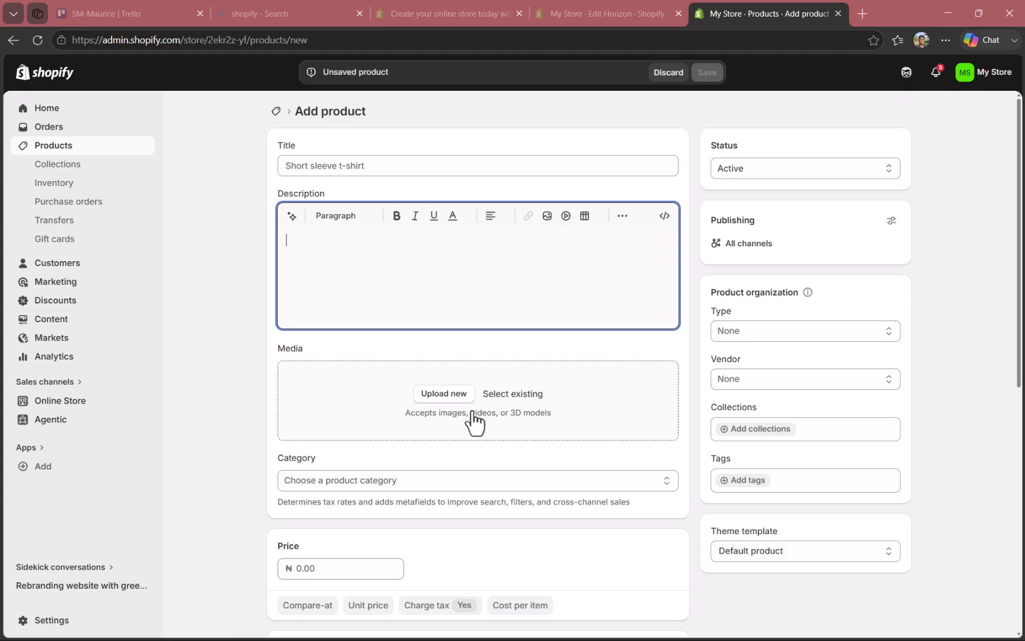
{"action": "scroll", "coordinate": [474, 420], "scroll_direction": "down", "scroll_amount": 2}
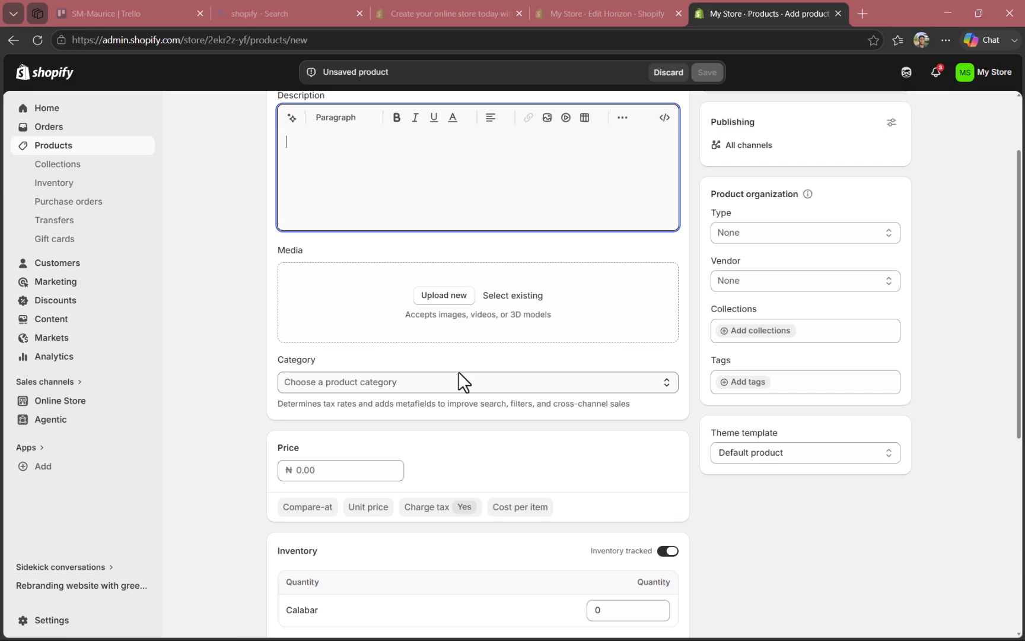
{"action": "scroll", "coordinate": [466, 386], "scroll_direction": "down", "scroll_amount": 1}
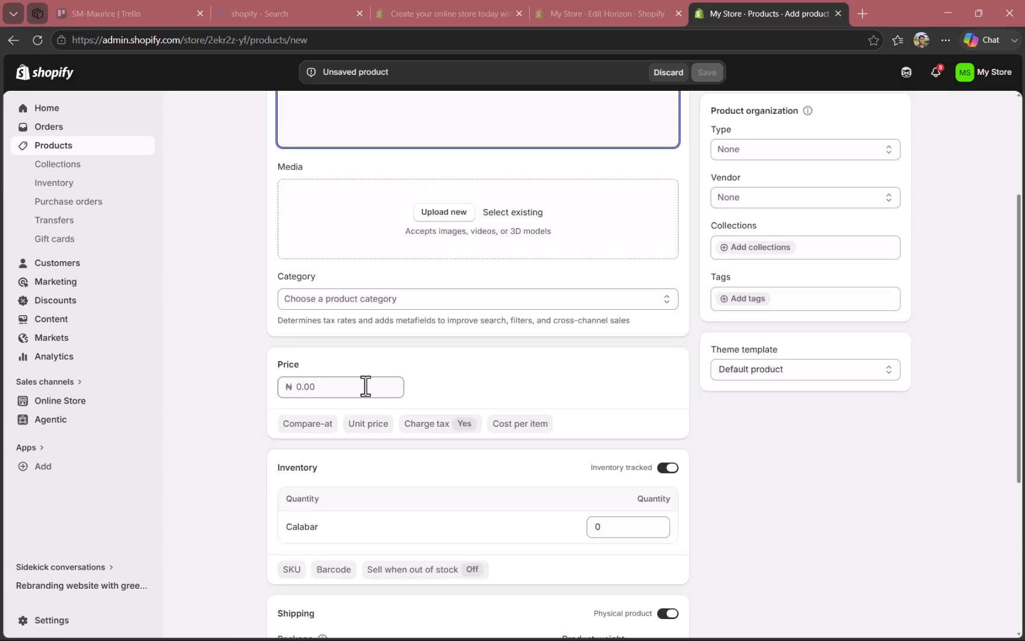
{"action": "scroll", "coordinate": [365, 386], "scroll_direction": "down", "scroll_amount": 3}
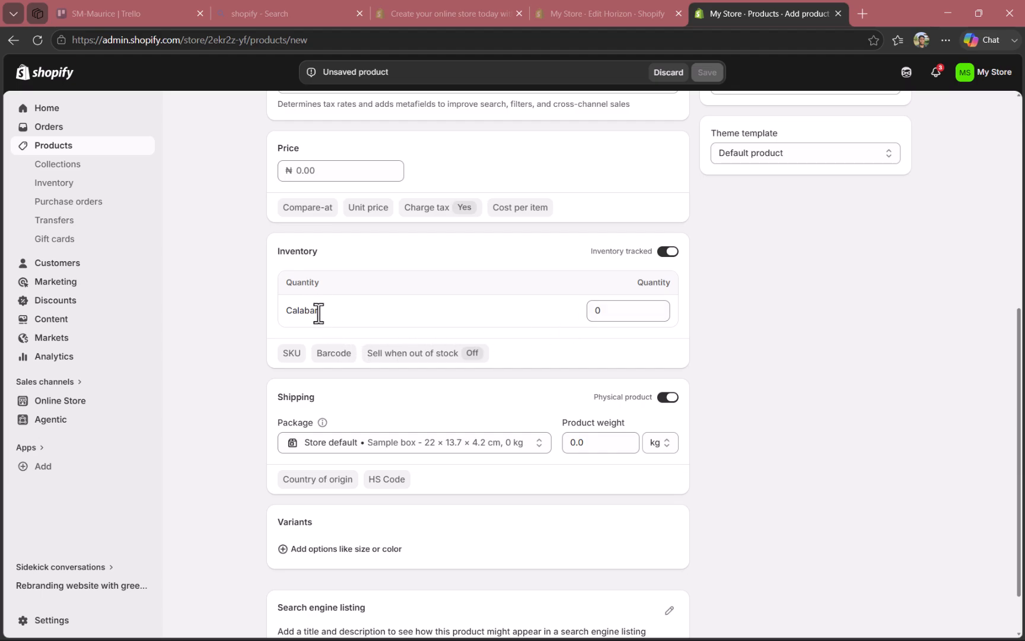
{"action": "scroll", "coordinate": [424, 425], "scroll_direction": "down", "scroll_amount": 1}
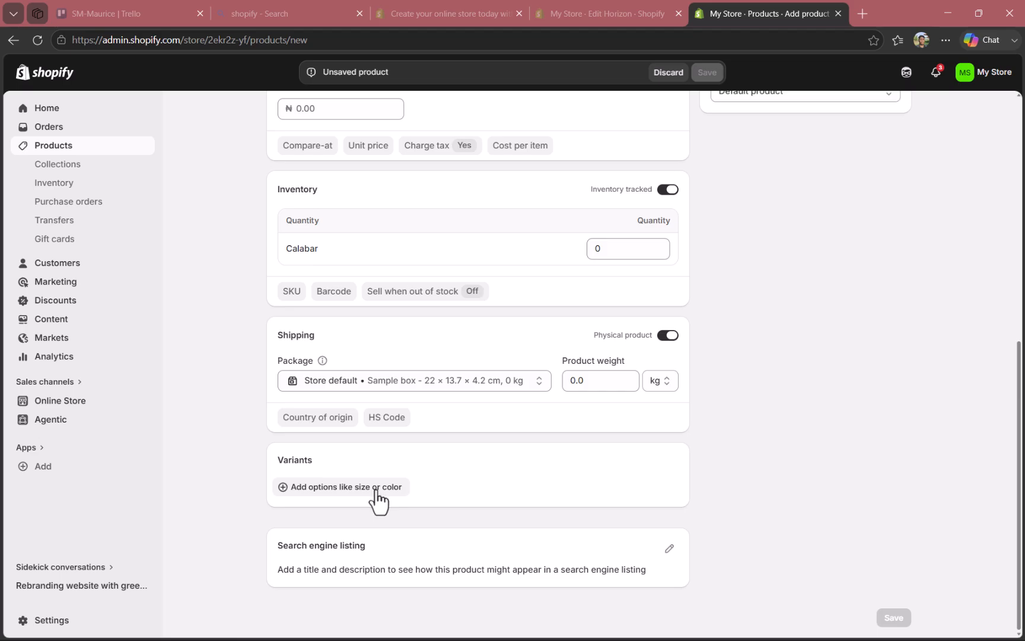
{"action": "scroll", "coordinate": [377, 500], "scroll_direction": "up", "scroll_amount": 8}
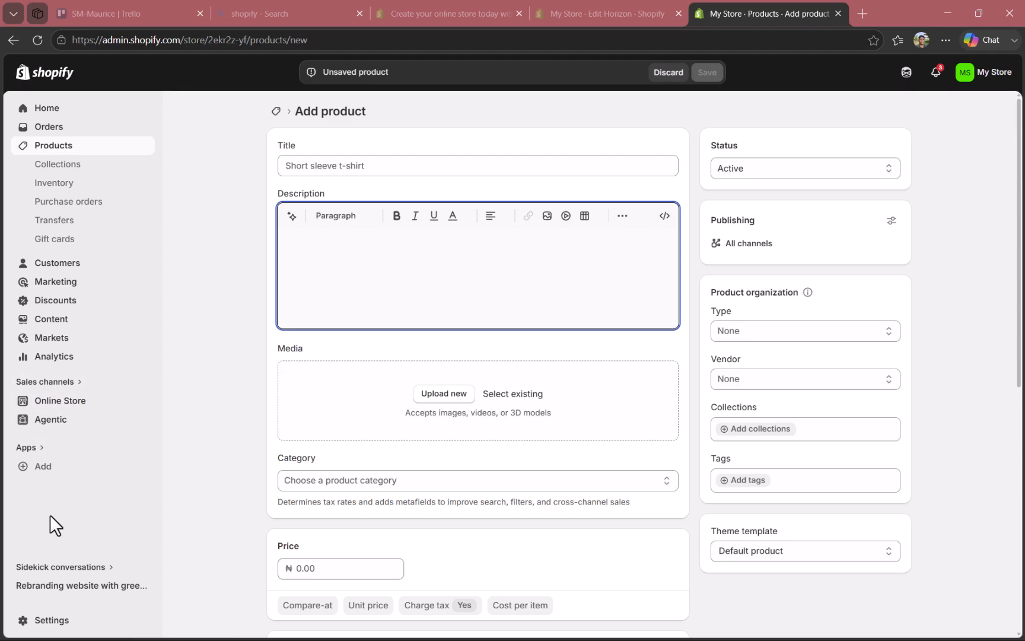
- Open the store's payment settings and examine the payment providers, supported payment methods and payment capture method options
{"action": "left_click", "coordinate": [18, 633]}
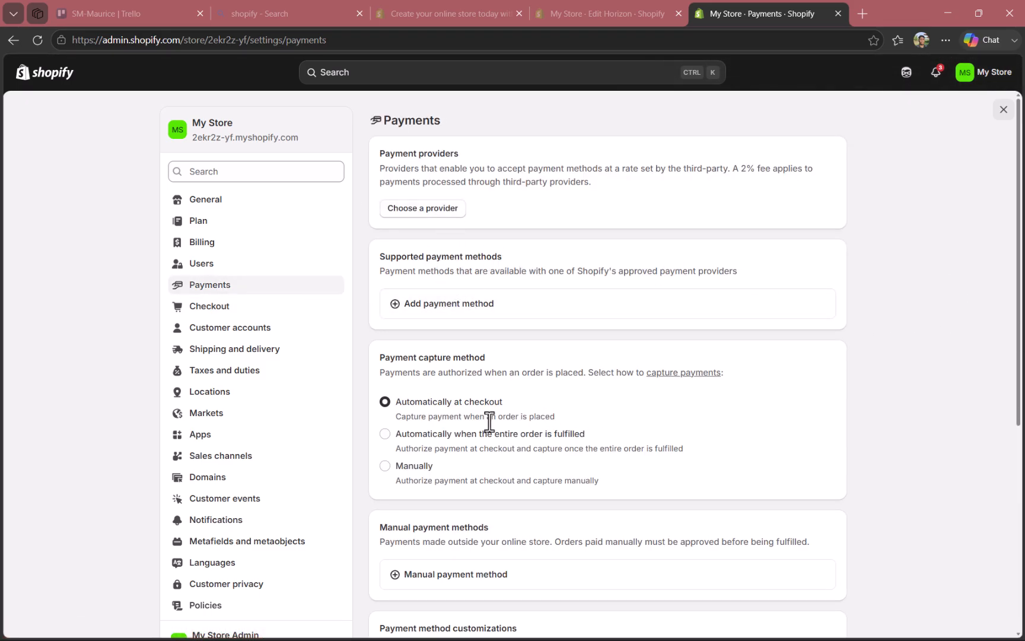
{"action": "left_click_drag", "start_coordinate": [390, 357], "coordinate": [589, 350]}
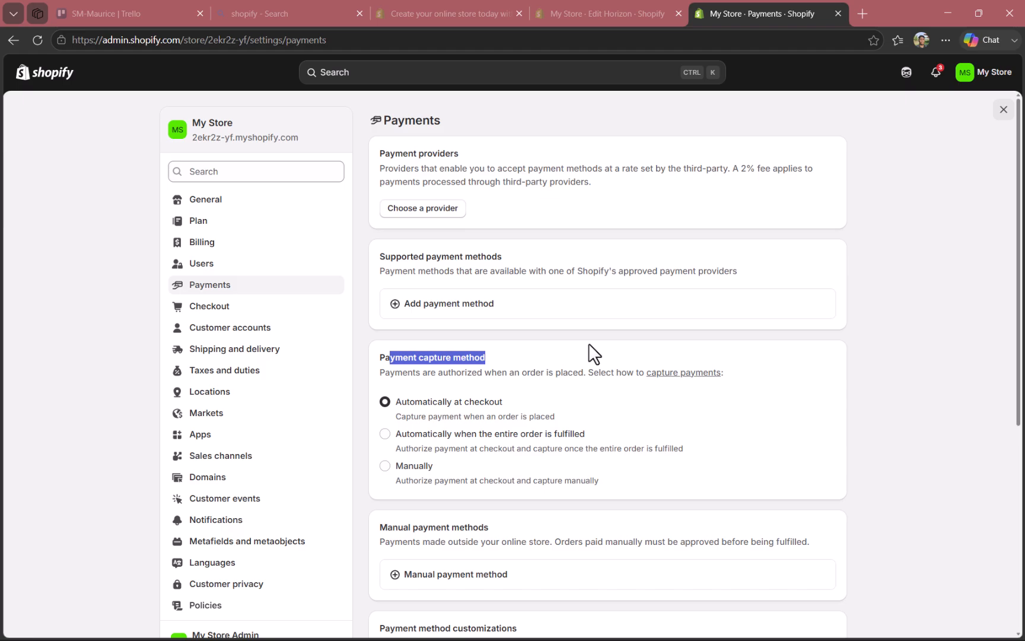
{"action": "left_click", "coordinate": [544, 377]}
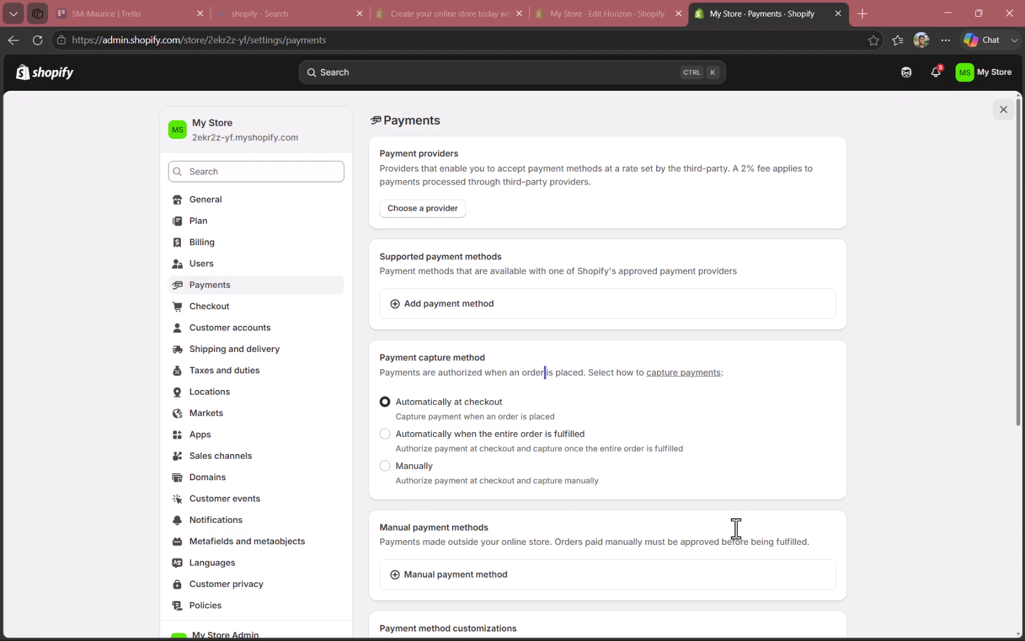
- Review the shipping and delivery settings, including shipping profiles, packages and additional delivery methods, and leave the store settings
{"action": "left_click", "coordinate": [195, 349]}
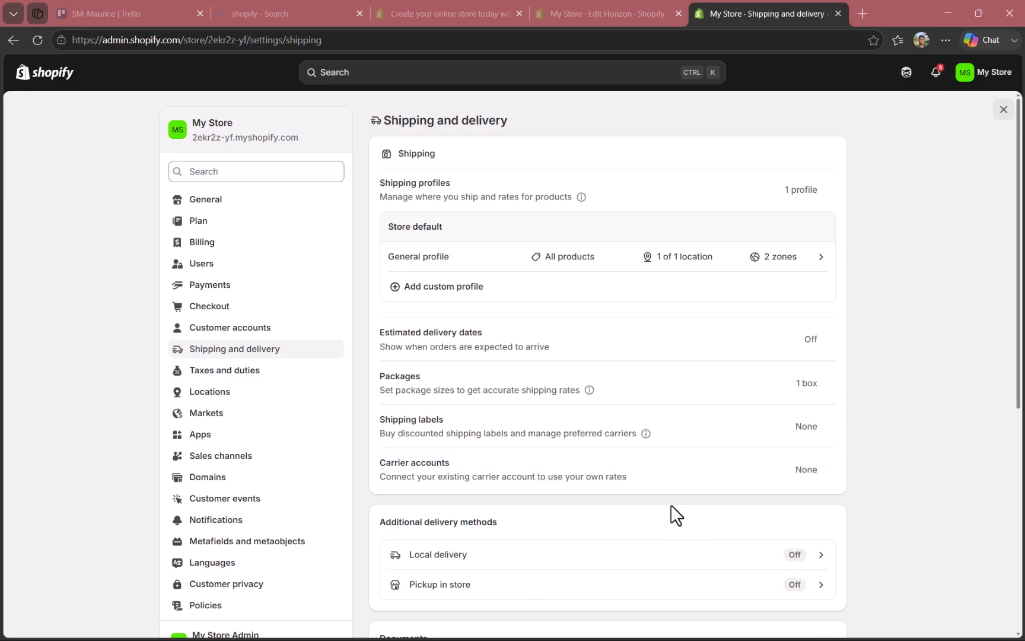
{"action": "scroll", "coordinate": [676, 515], "scroll_direction": "down", "scroll_amount": 3}
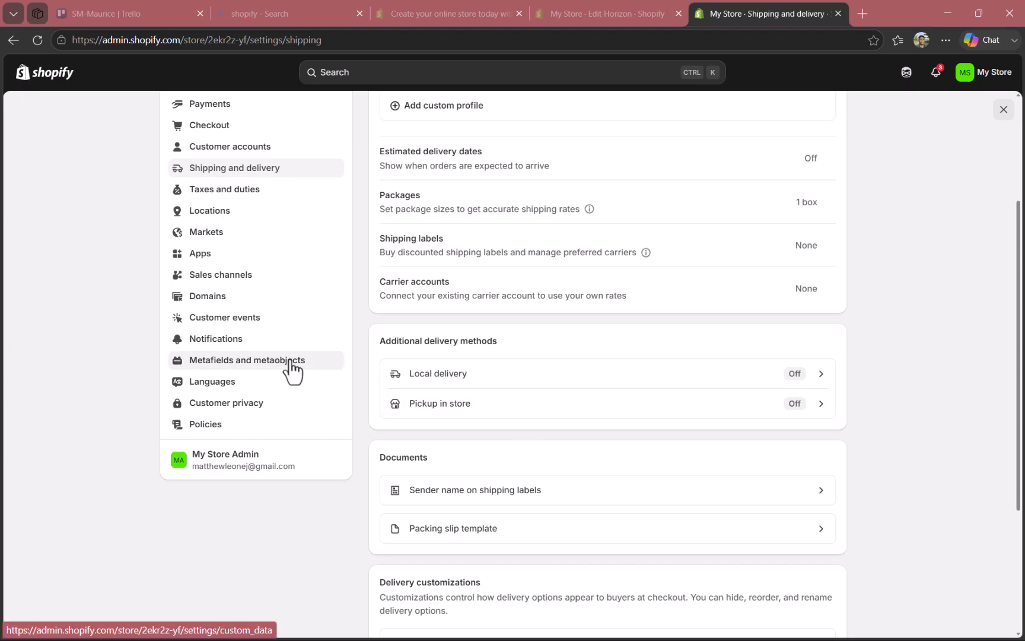
{"action": "left_click", "coordinate": [1004, 110]}
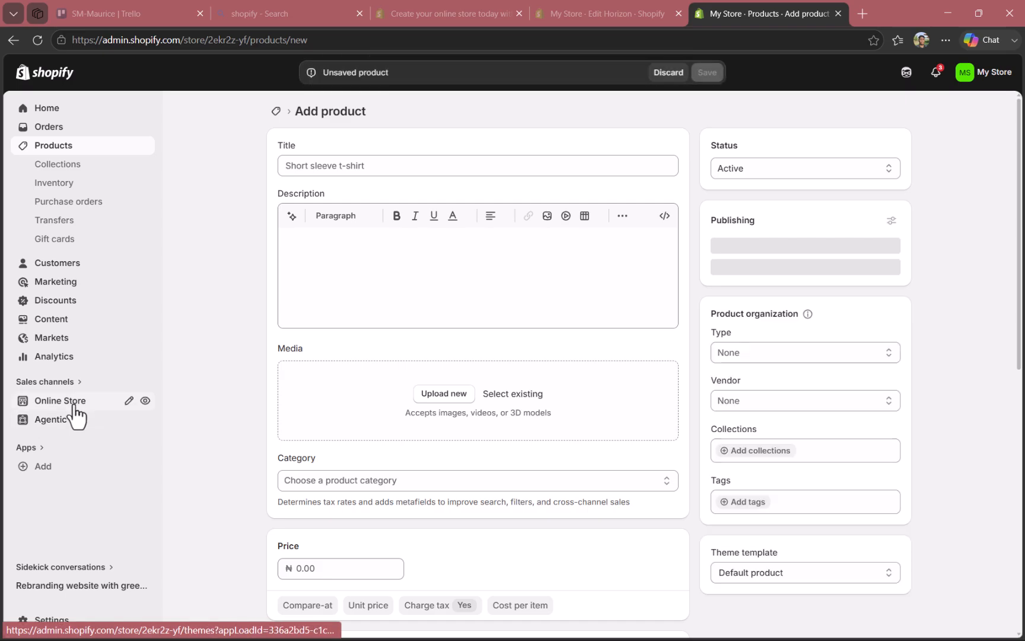
- Open the list of pages belonging to the online store
{"action": "left_click", "coordinate": [73, 405]}
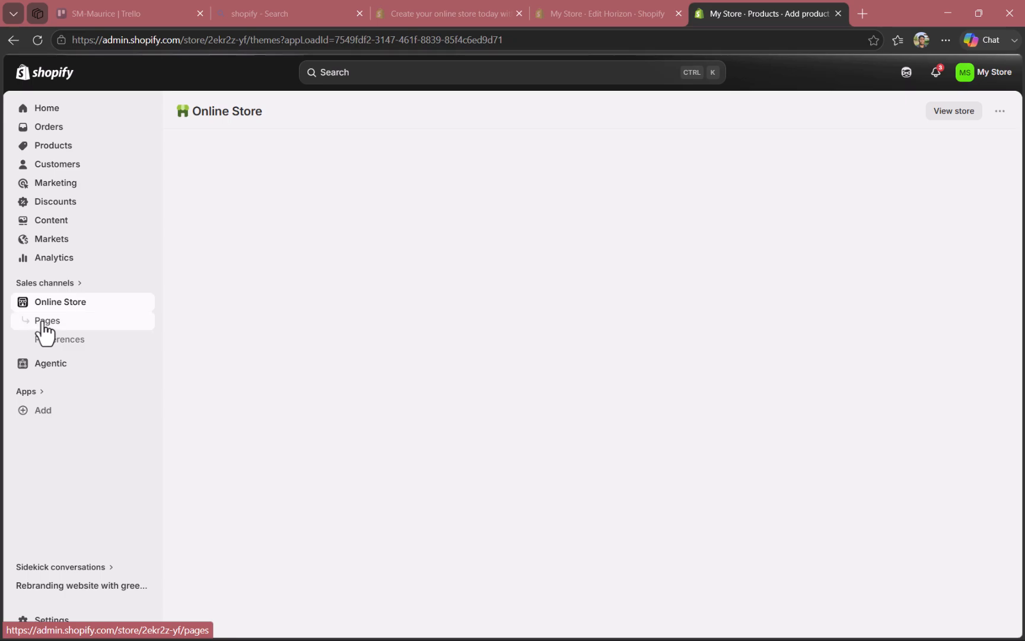
{"action": "left_click", "coordinate": [44, 325]}
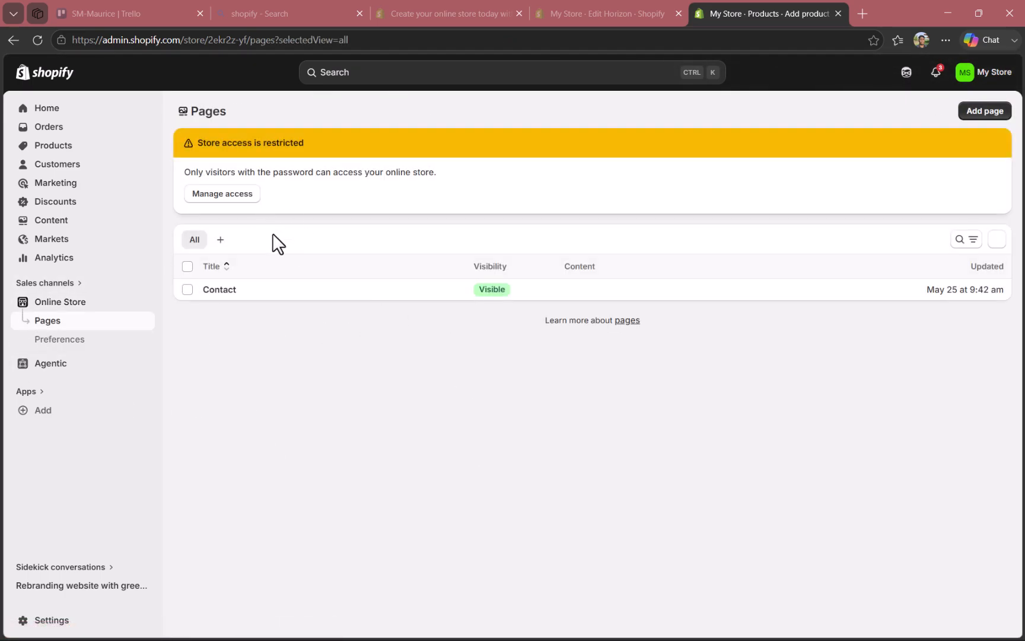